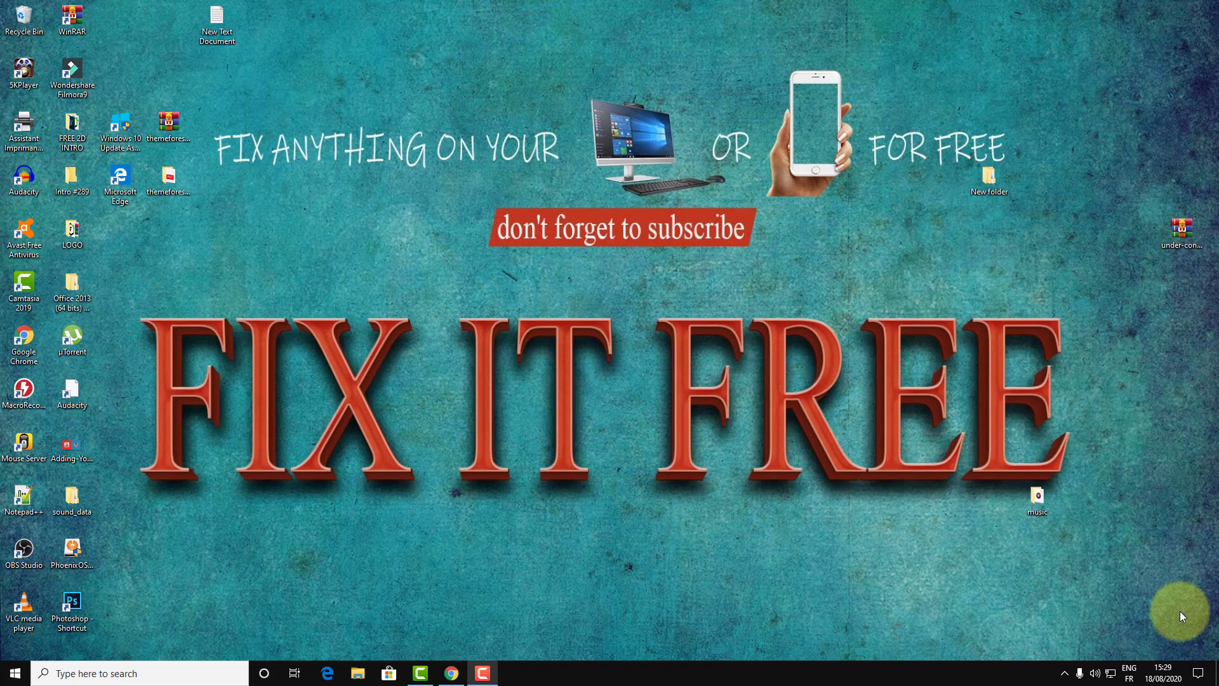
Switch to Camtasia, record a short microphone voice narration and save it as an m4a file in the Voice Narrations folder.
{"action": "left_click", "coordinate": [420, 672]}
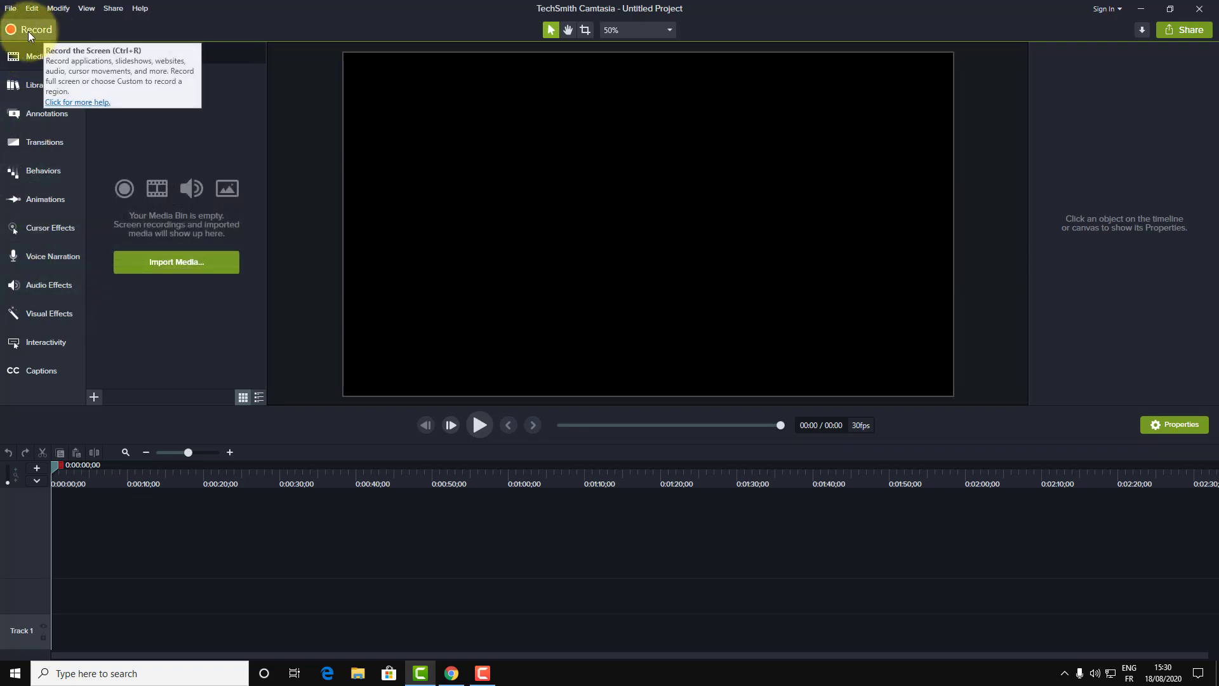
{"action": "left_click", "coordinate": [481, 671]}
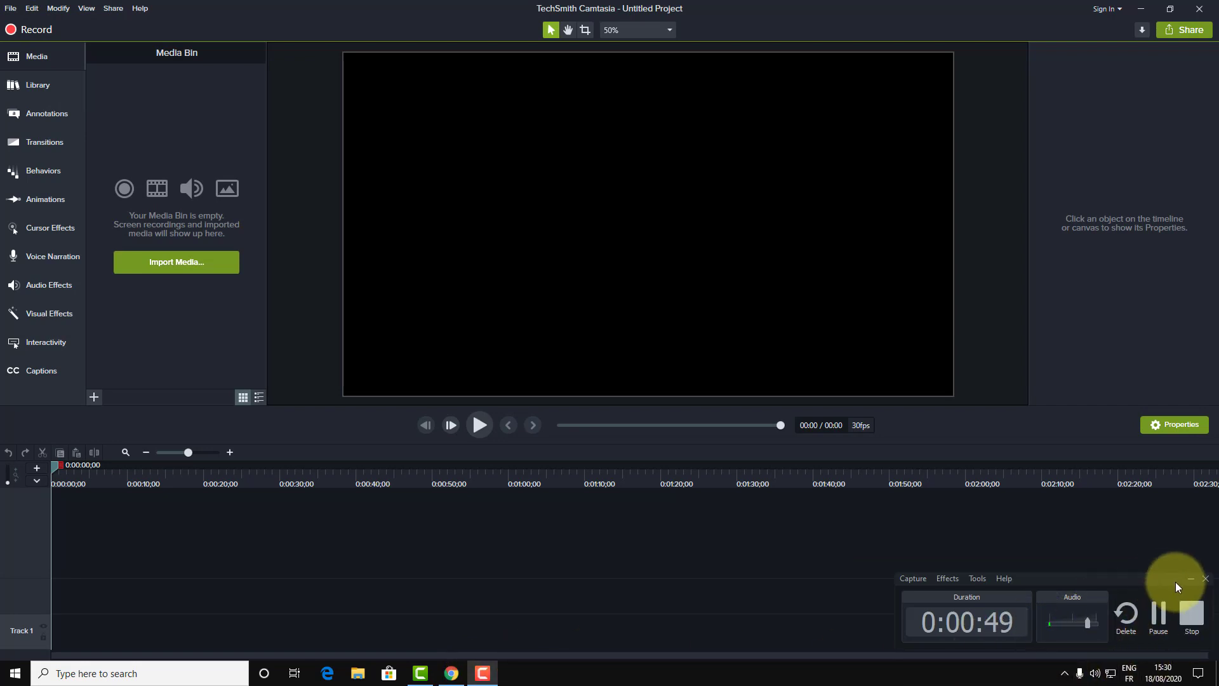
{"action": "left_click", "coordinate": [1189, 581]}
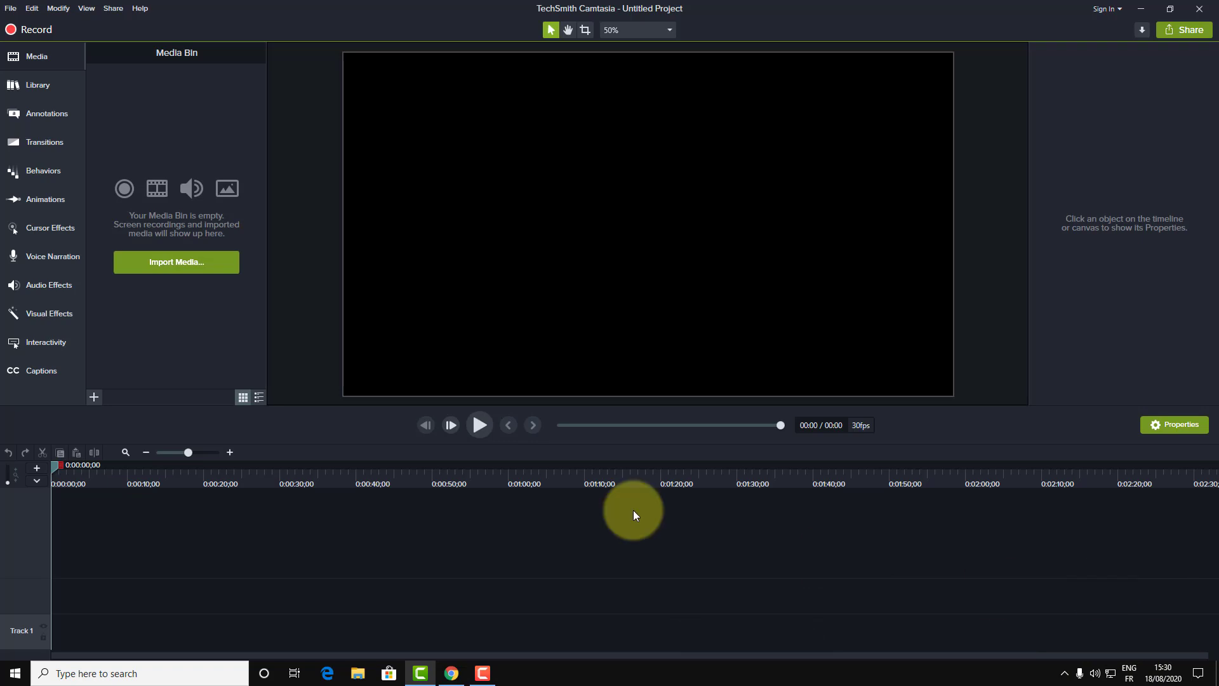
{"action": "left_click", "coordinate": [37, 258]}
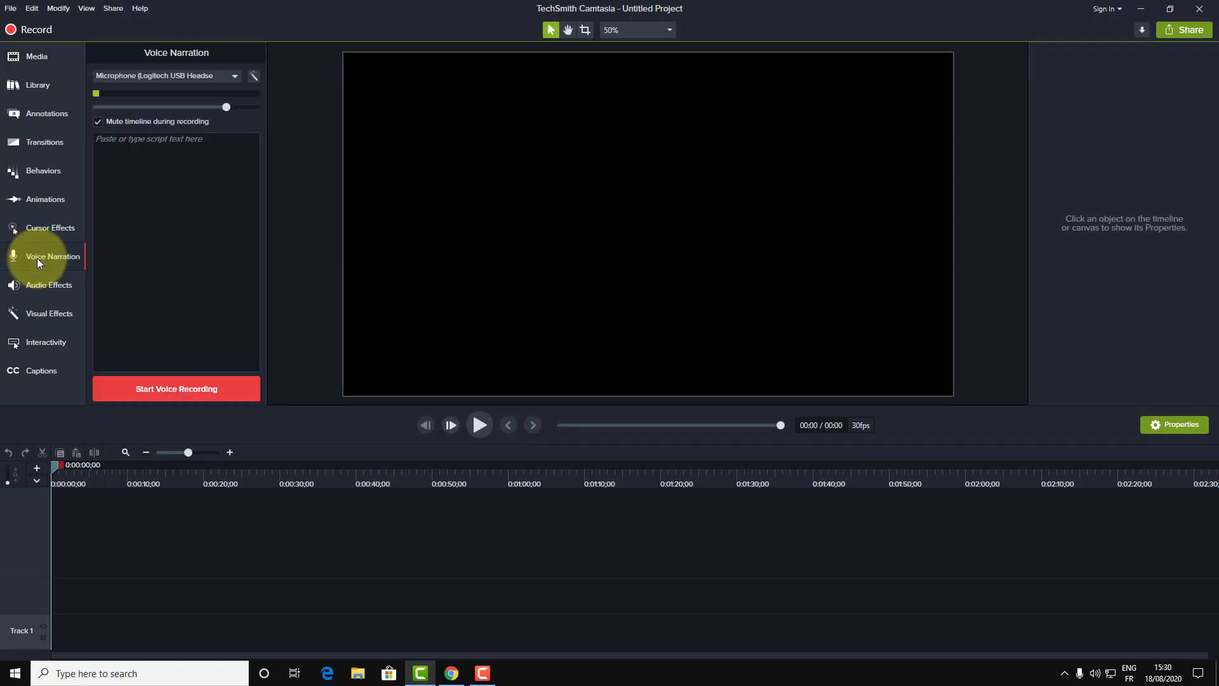
{"action": "left_click", "coordinate": [178, 390]}
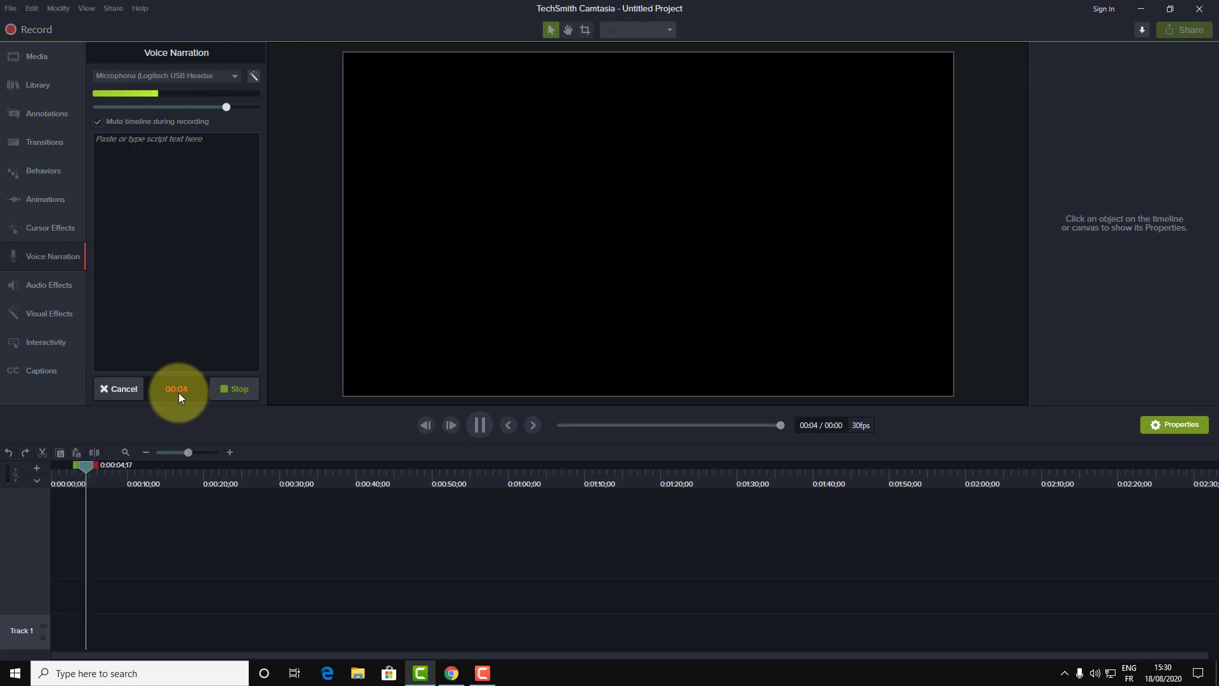
{"action": "left_click", "coordinate": [226, 390]}
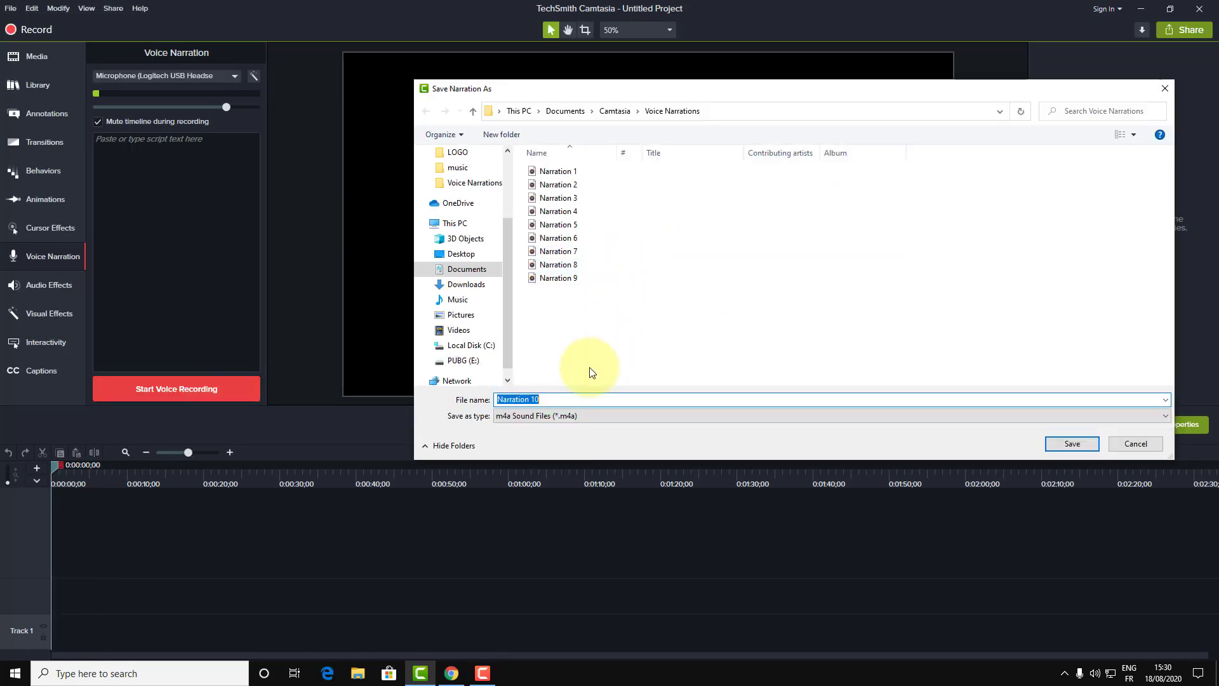
{"action": "left_click", "coordinate": [1071, 443]}
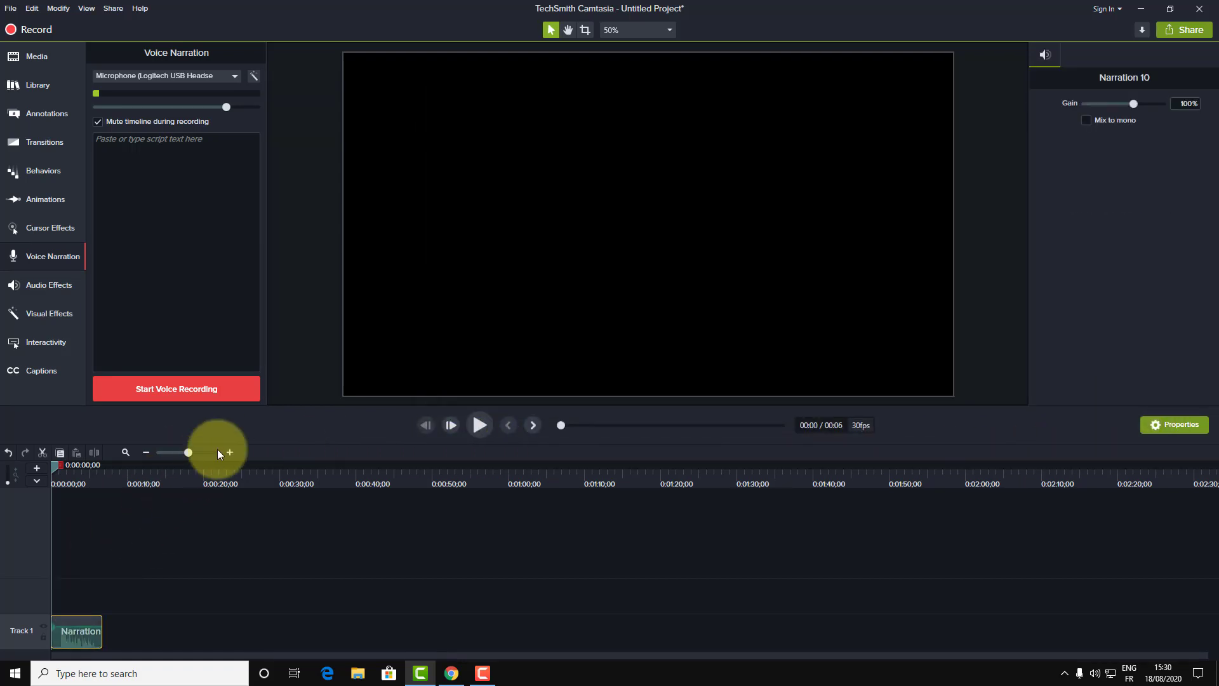
Enlarge the timeline scale and play the new narration clip from its start to listen to the recording.
{"action": "left_click", "coordinate": [209, 454]}
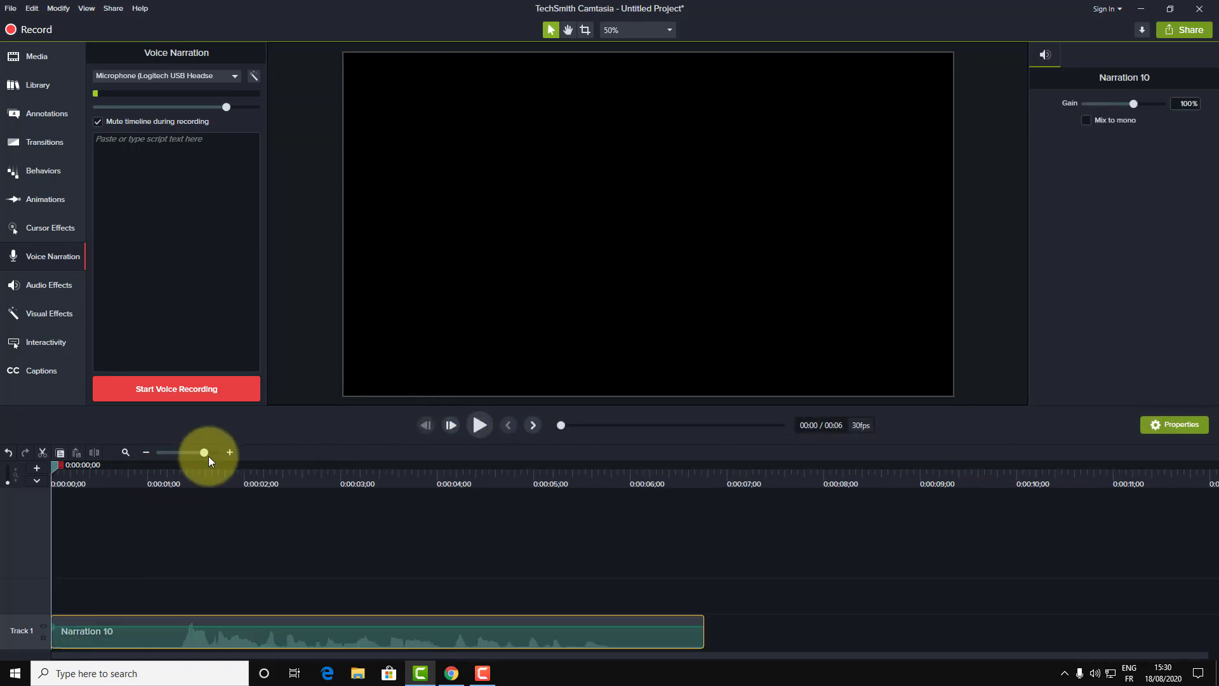
{"action": "left_click", "coordinate": [480, 425]}
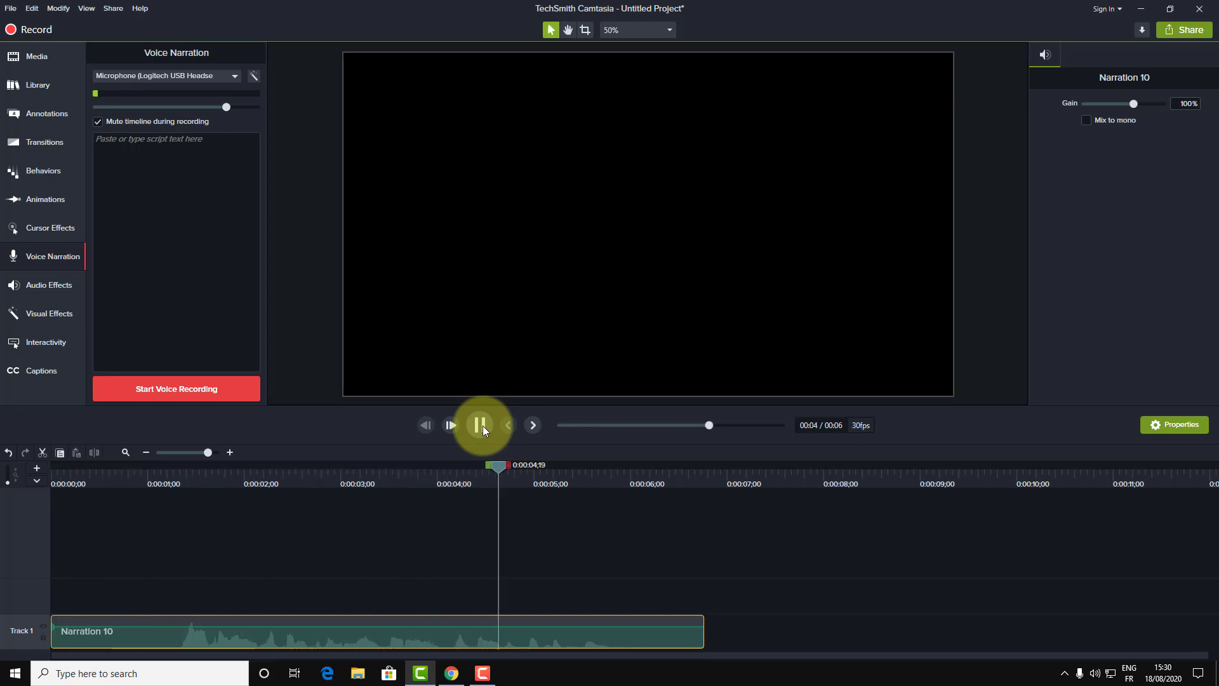
{"action": "left_click", "coordinate": [482, 425]}
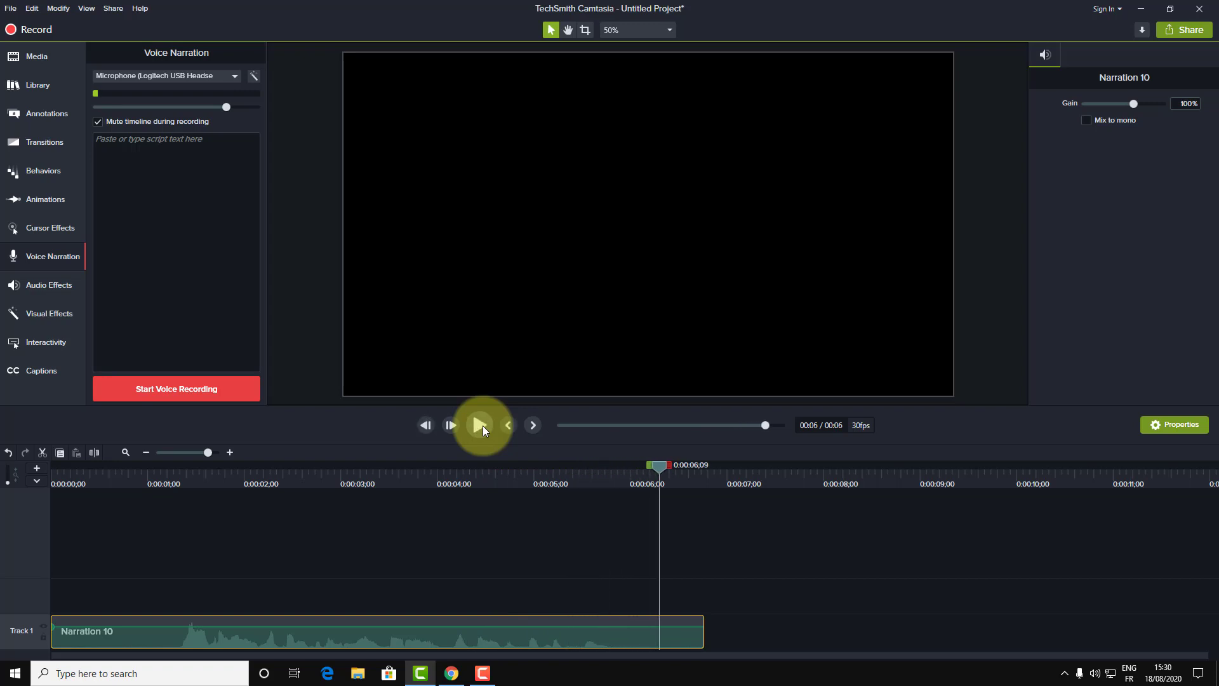
Return the playhead to the beginning and replay the opening of the narration twice to listen for background noise before the speech.
{"action": "left_click", "coordinate": [98, 529]}
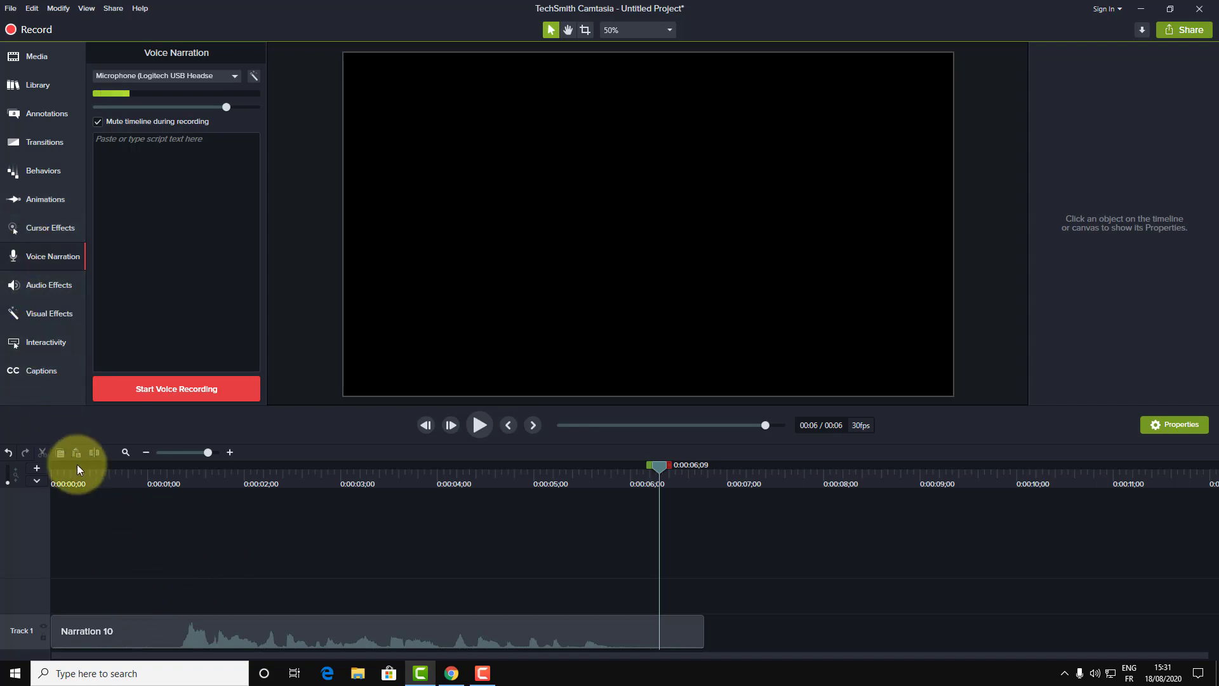
{"action": "left_click", "coordinate": [50, 482]}
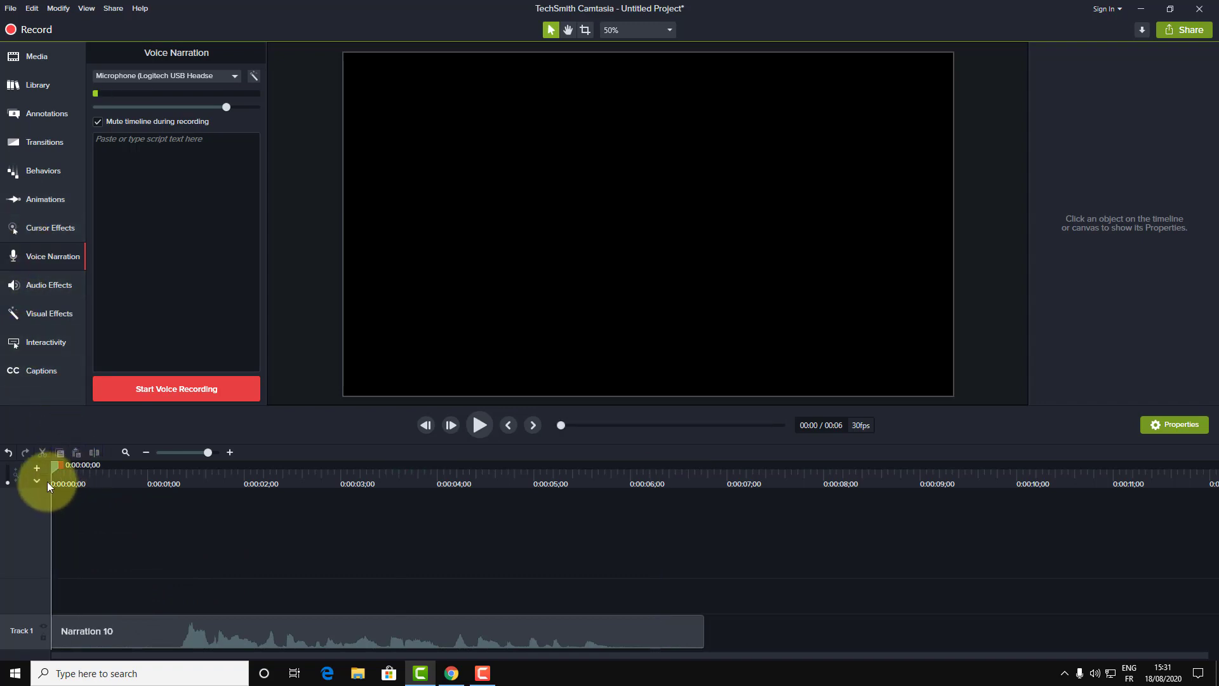
{"action": "left_click", "coordinate": [471, 429]}
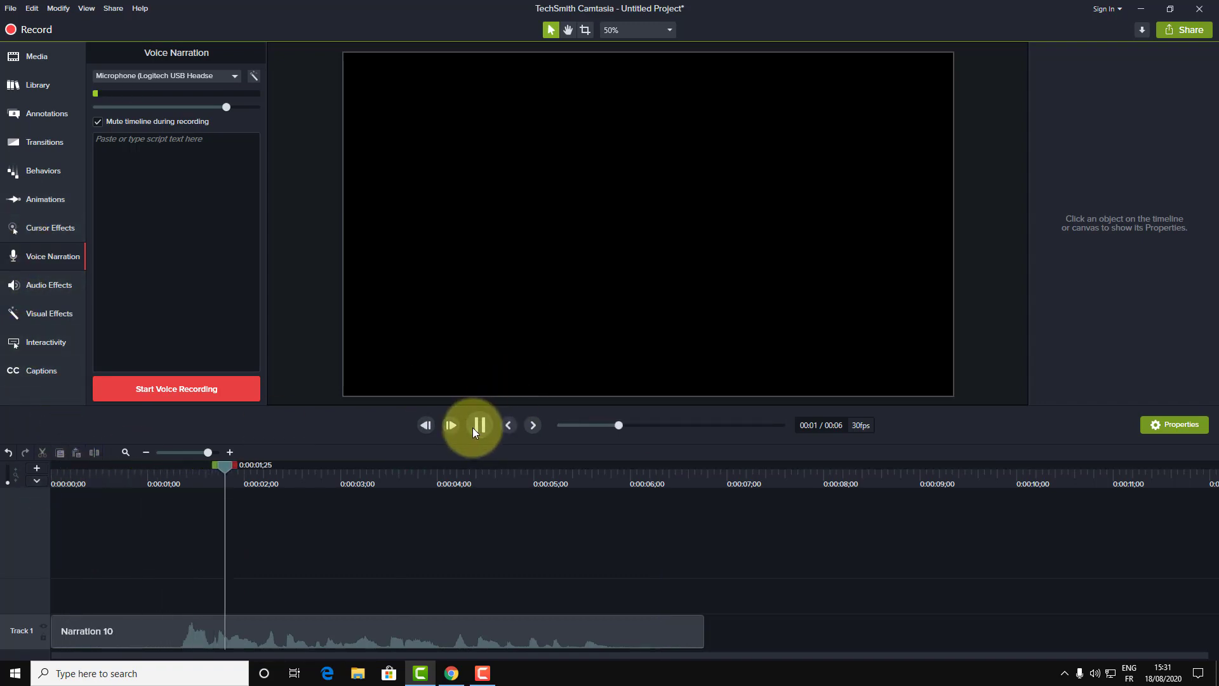
{"action": "left_click", "coordinate": [472, 428]}
{"action": "left_click_drag", "start_coordinate": [229, 470], "coordinate": [18, 475]}
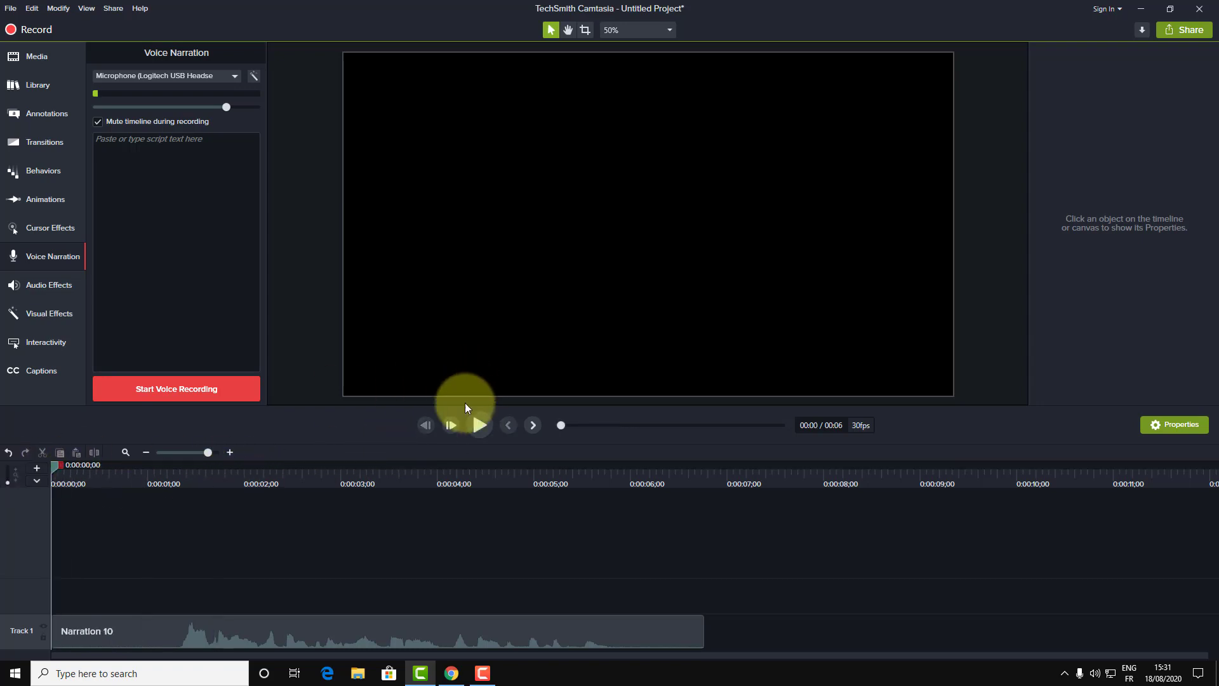
{"action": "left_click", "coordinate": [478, 423]}
{"action": "left_click", "coordinate": [477, 423]}
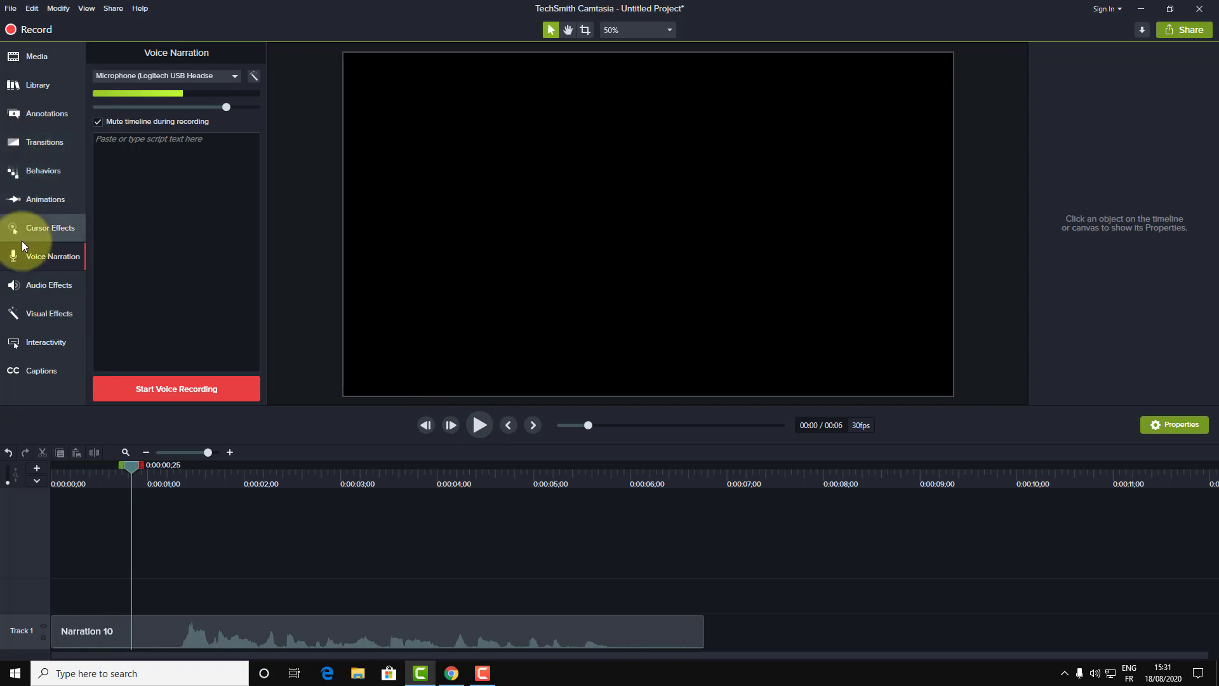
Apply the Noise Removal audio effect to the narration clip on Track 1, with the playhead back at the beginning.
{"action": "left_click", "coordinate": [45, 291]}
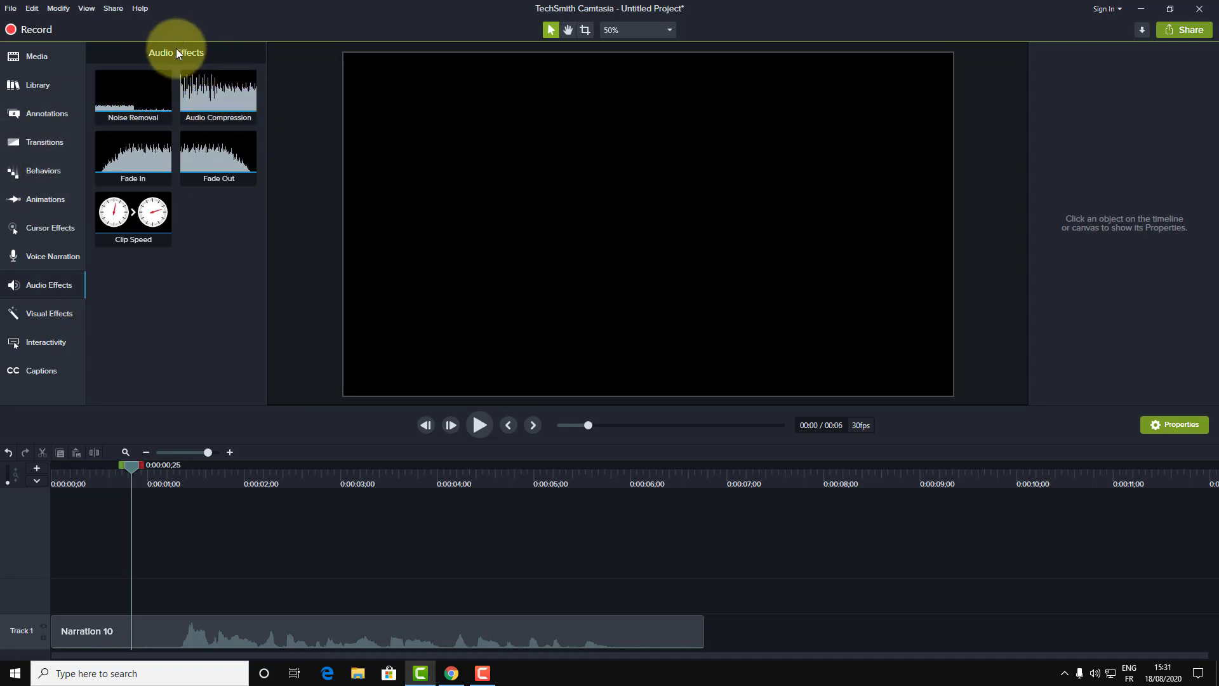
{"action": "left_click_drag", "start_coordinate": [132, 471], "coordinate": [13, 484]}
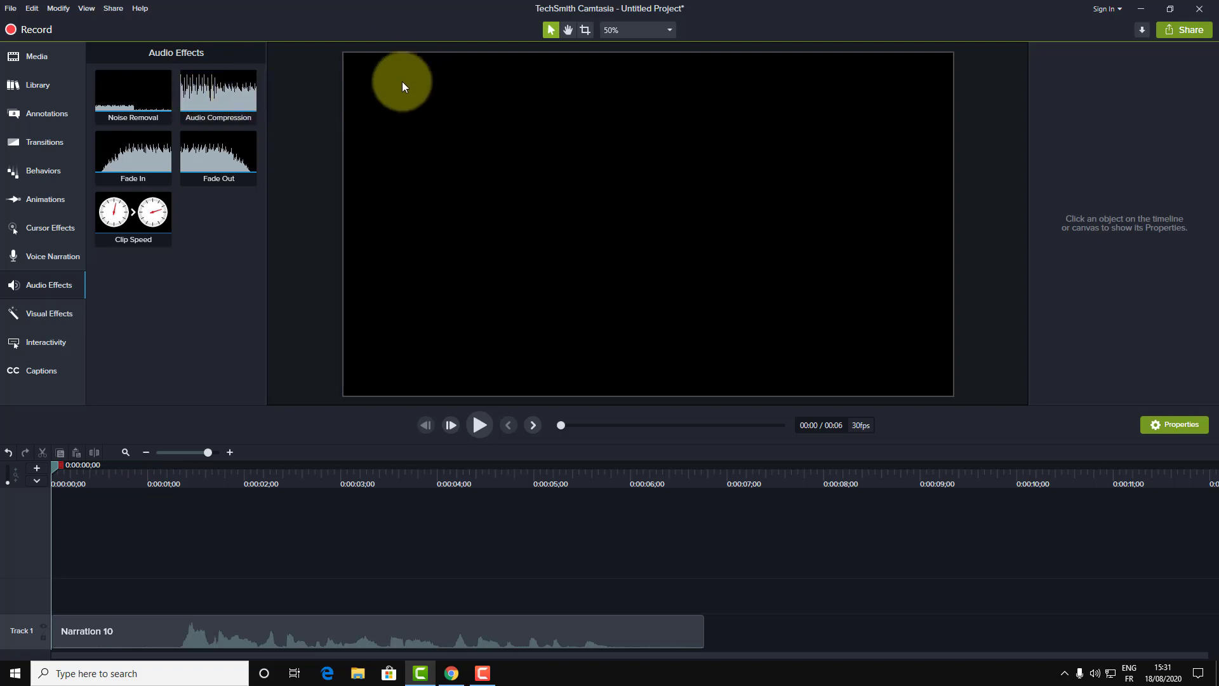
{"action": "left_click_drag", "start_coordinate": [150, 81], "coordinate": [158, 631]}
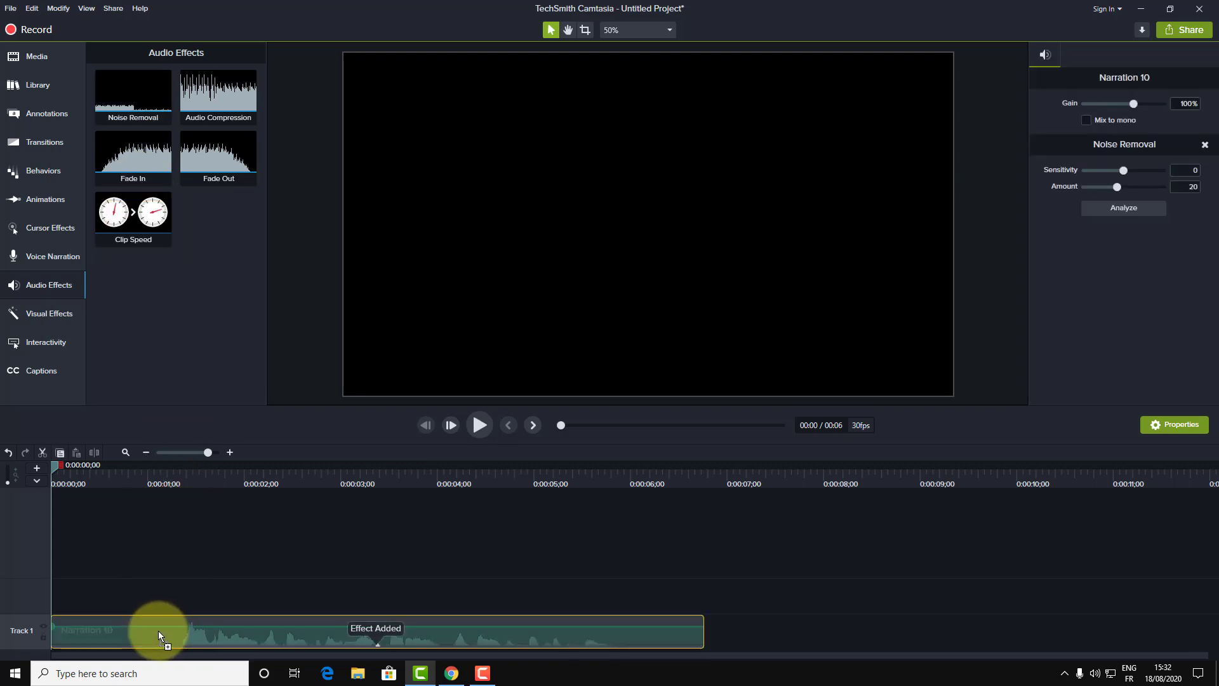
Play the opening part of the narration to check how it sounds with Noise Removal applied.
{"action": "left_click", "coordinate": [155, 480]}
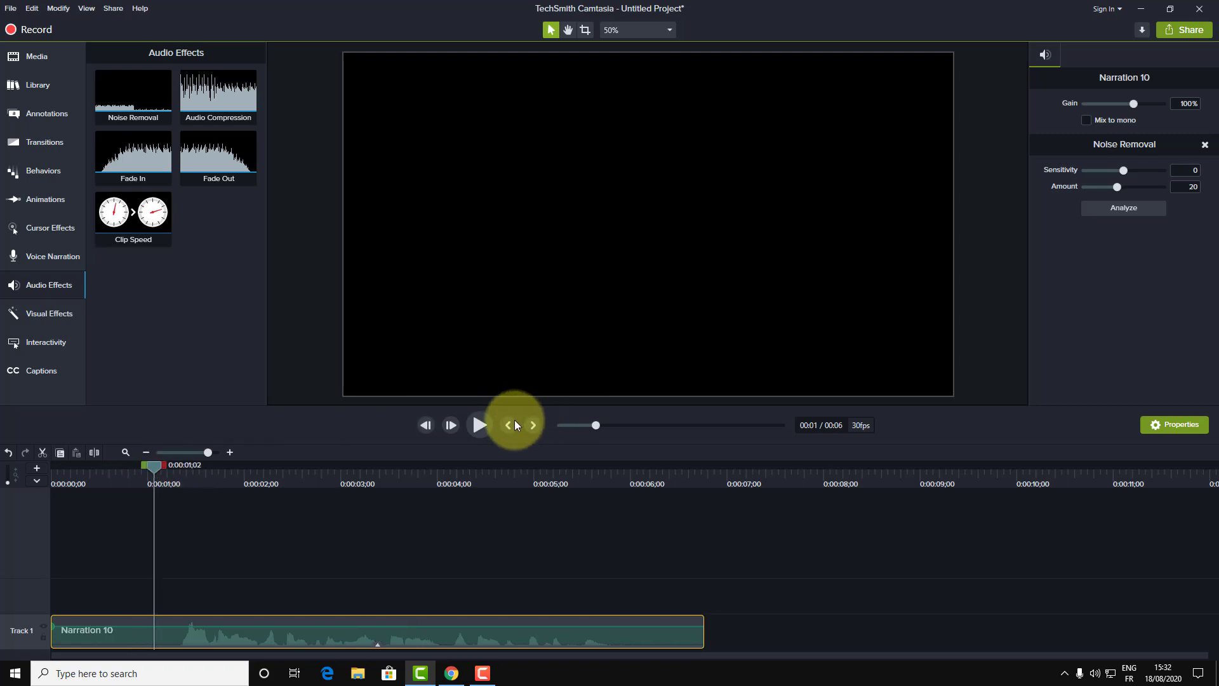
{"action": "left_click", "coordinate": [481, 425]}
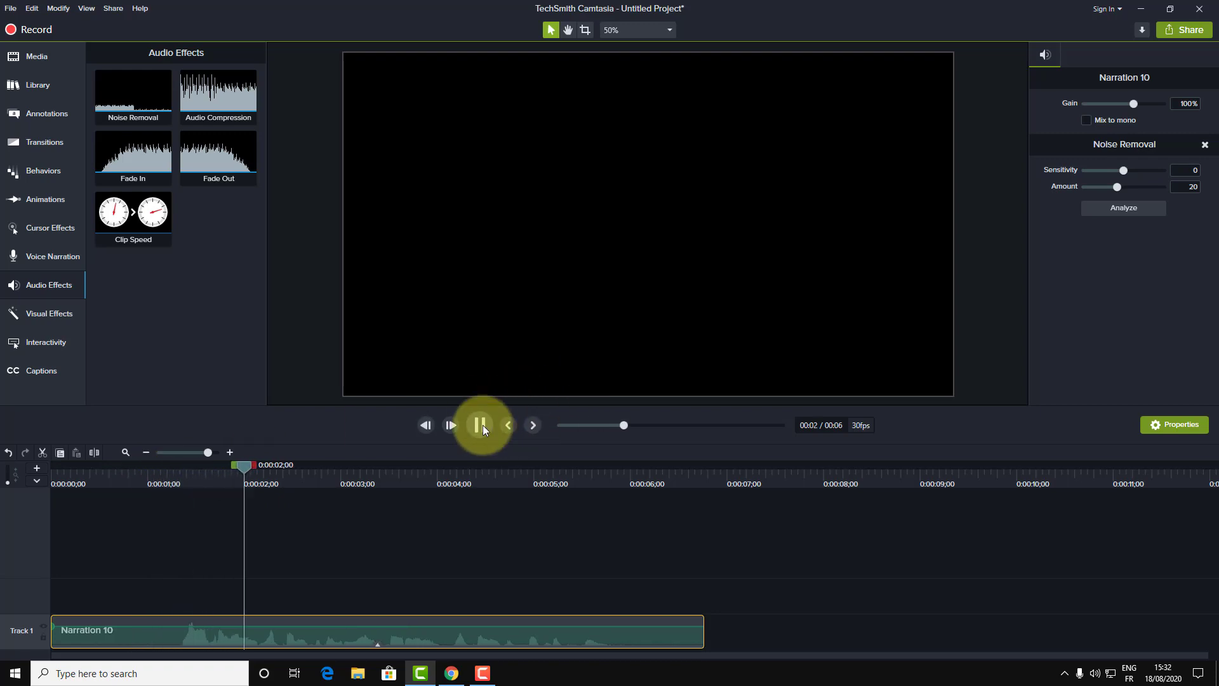
{"action": "left_click", "coordinate": [80, 482]}
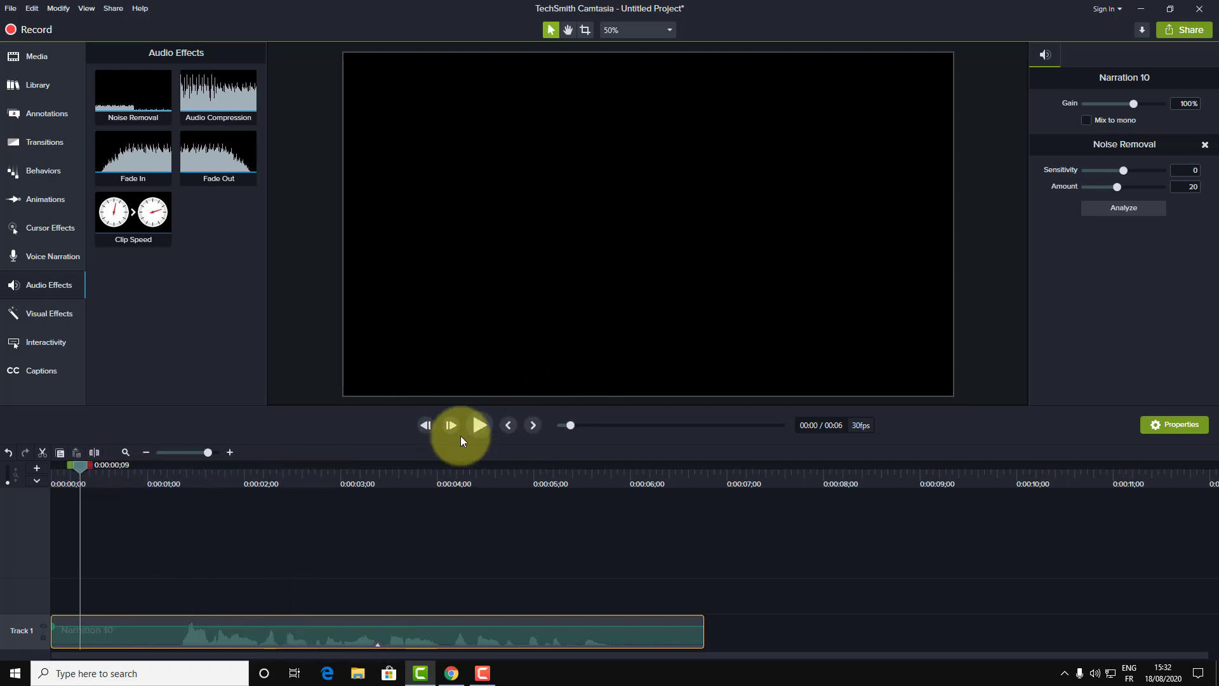
{"action": "left_click", "coordinate": [475, 426]}
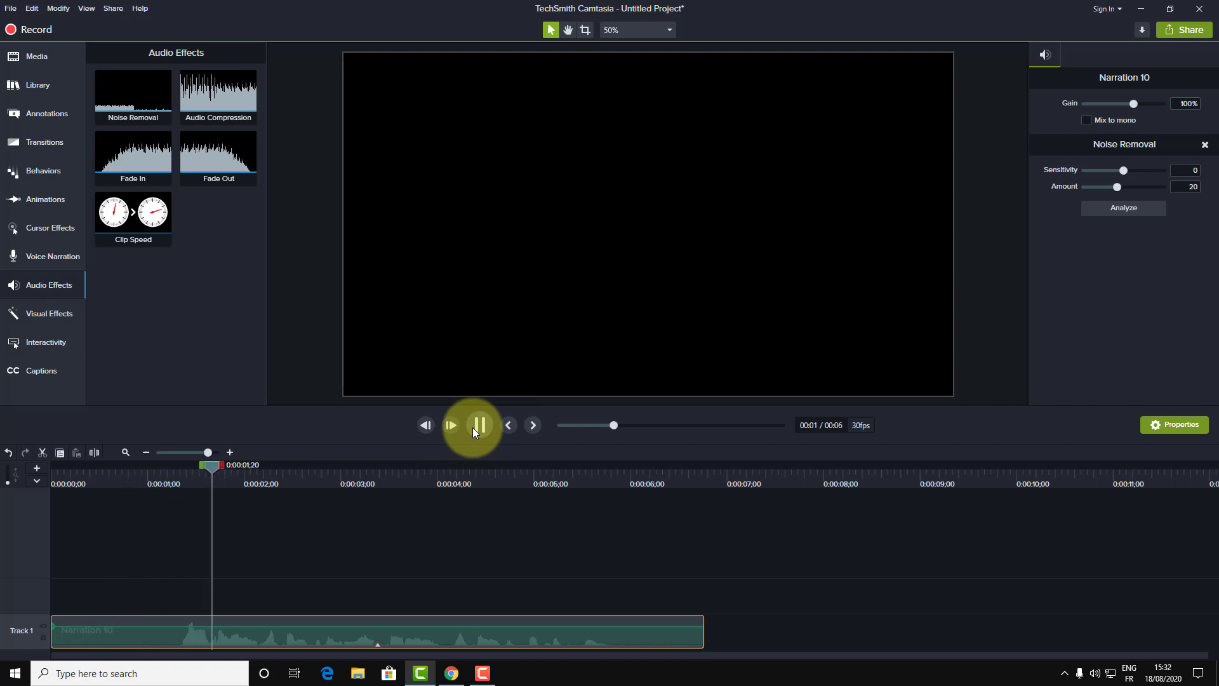
{"action": "left_click", "coordinate": [482, 422]}
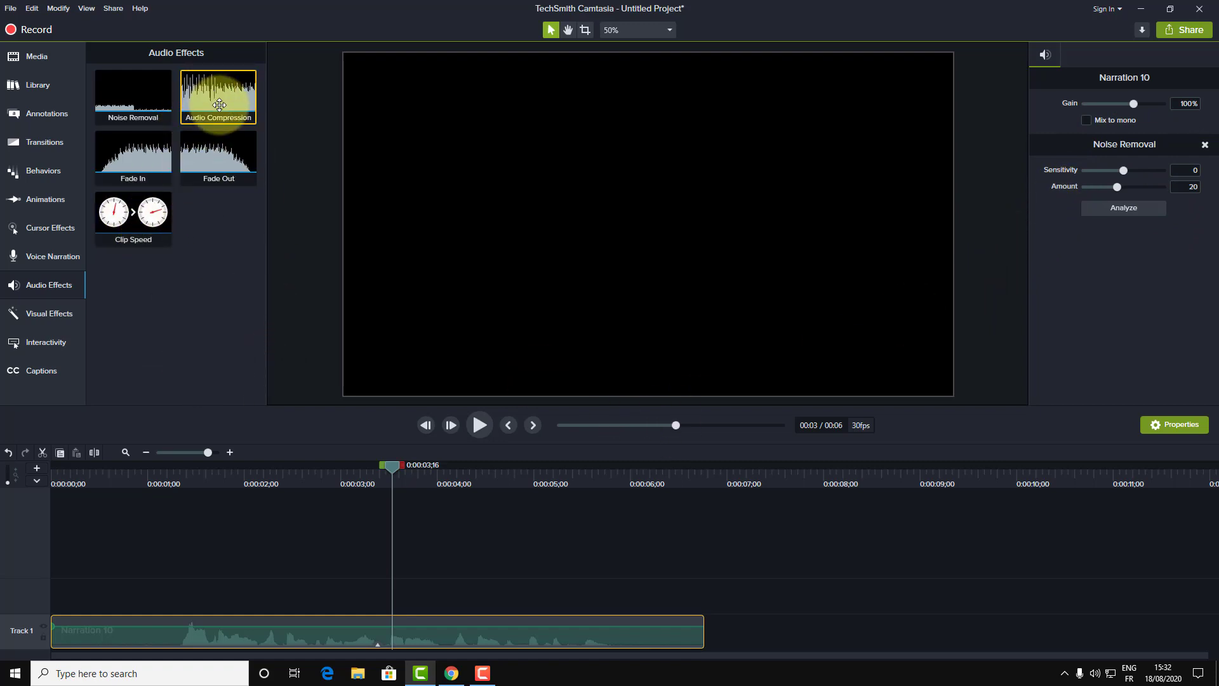
Add the Audio Compression effect to the narration clip and play it through to the end.
{"action": "left_click_drag", "start_coordinate": [219, 105], "coordinate": [261, 630]}
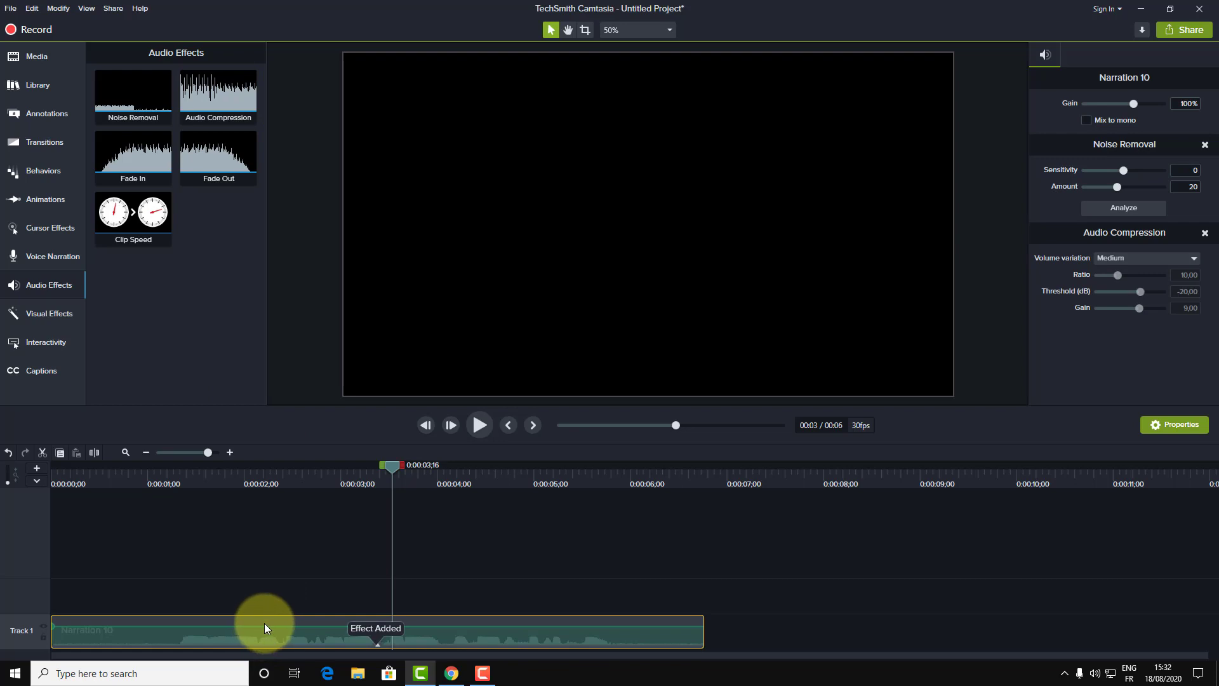
{"action": "left_click", "coordinate": [112, 482]}
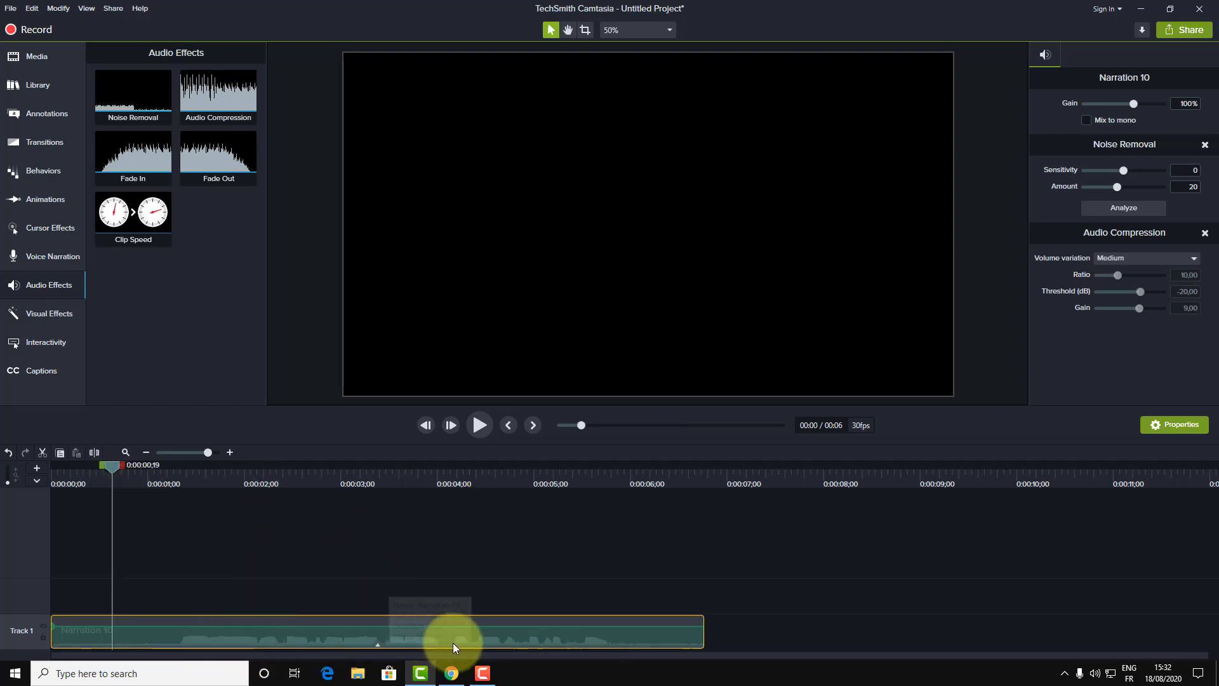
{"action": "left_click", "coordinate": [483, 431]}
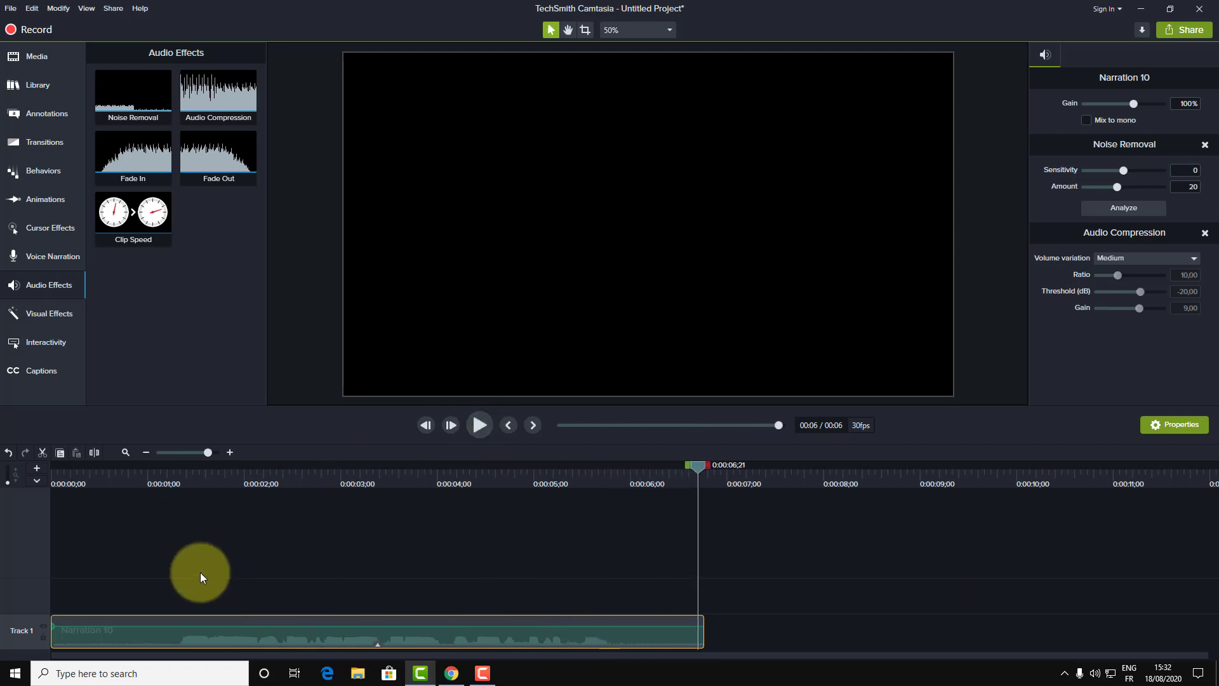
Replay the silent first second of the narration several times to judge the remaining noise with both audio effects applied.
{"action": "left_click", "coordinate": [63, 482]}
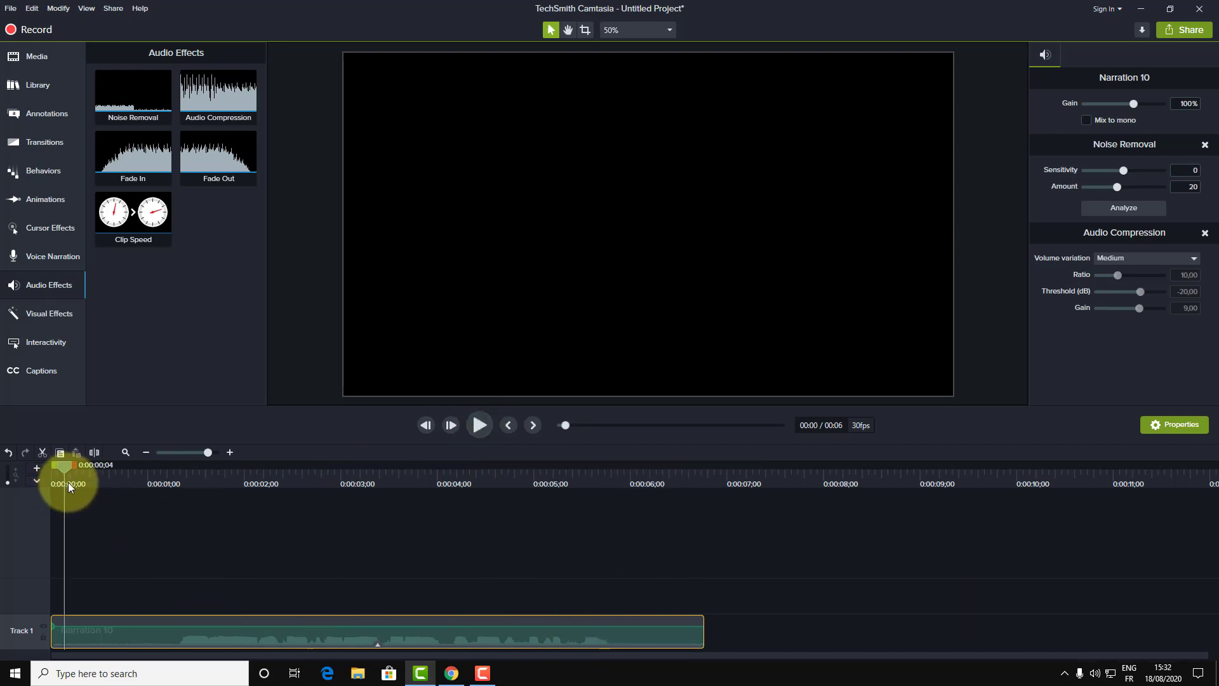
{"action": "left_click", "coordinate": [484, 425]}
{"action": "key", "text": "space"}
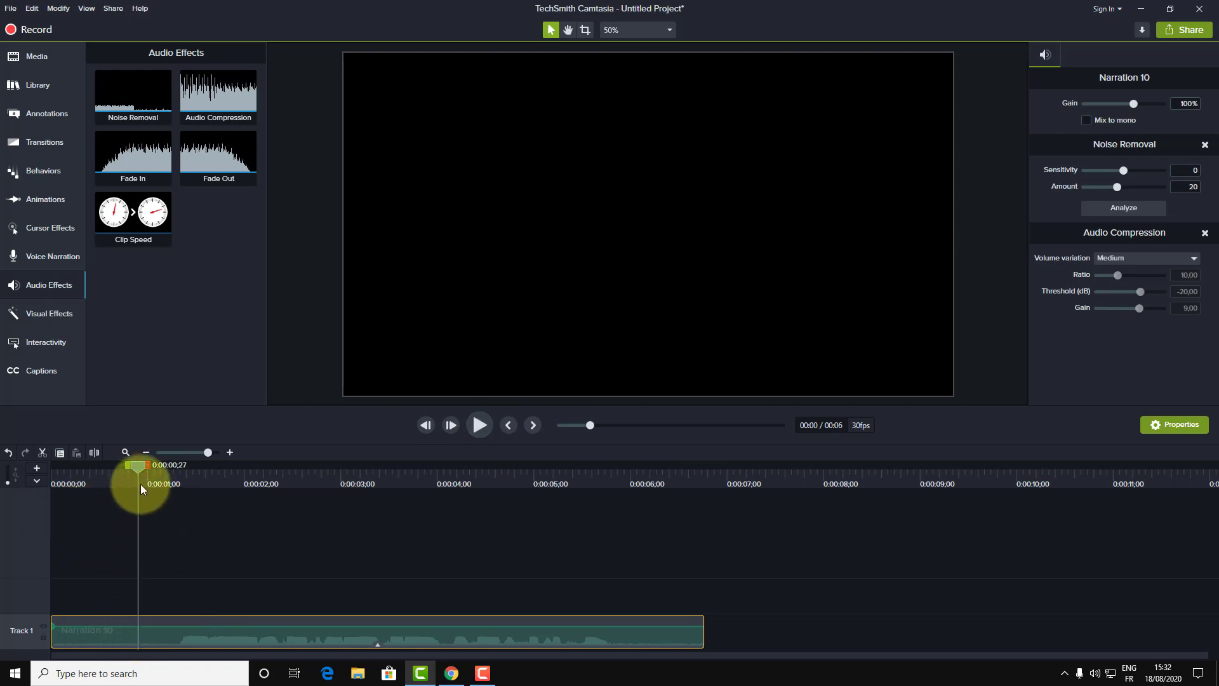
{"action": "left_click_drag", "start_coordinate": [139, 484], "coordinate": [60, 471]}
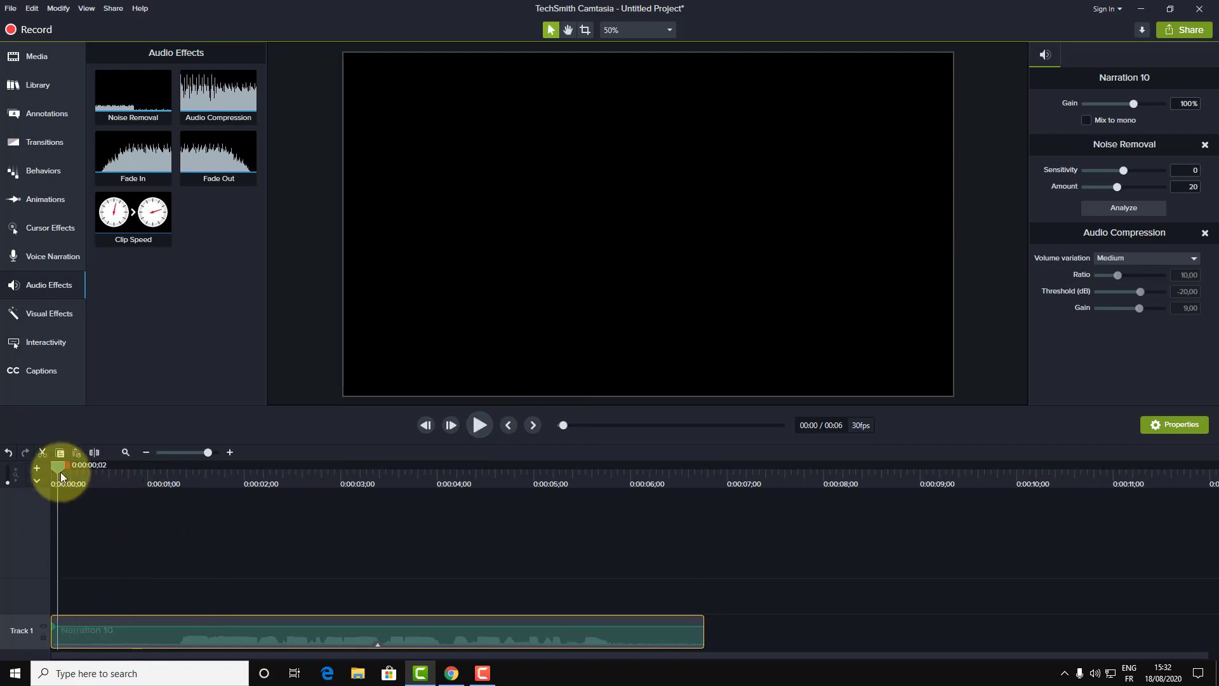
{"action": "left_click", "coordinate": [482, 417]}
{"action": "left_click", "coordinate": [483, 418]}
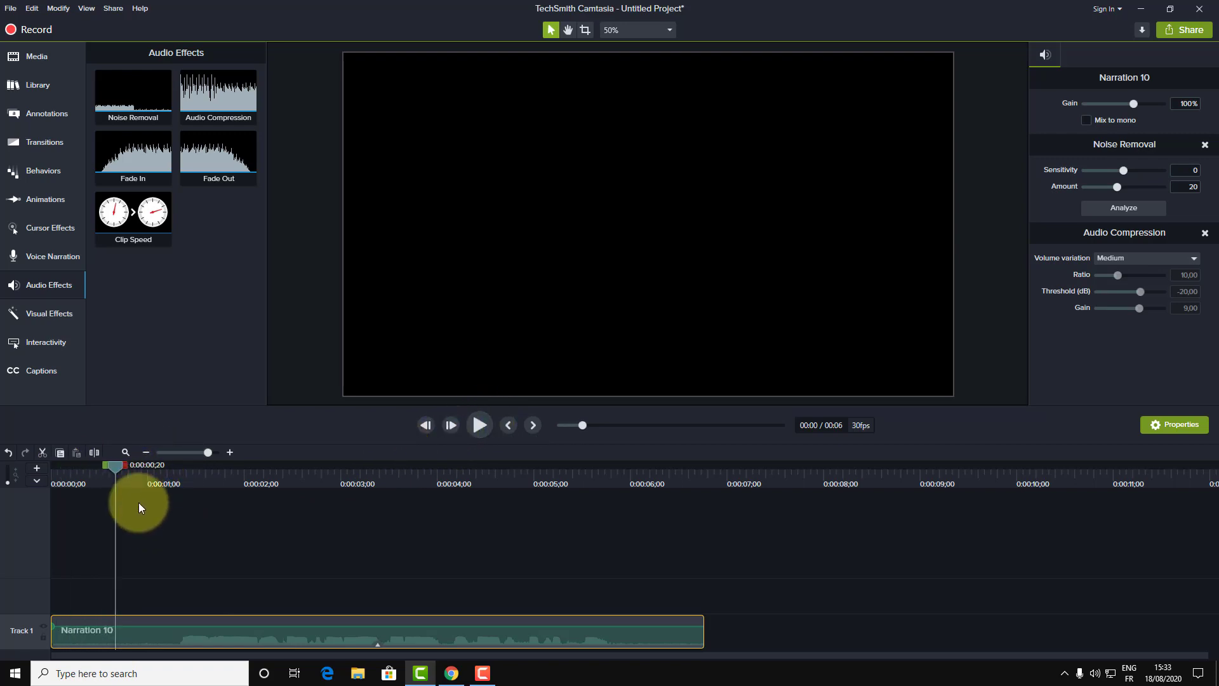
{"action": "left_click_drag", "start_coordinate": [117, 467], "coordinate": [36, 479]}
{"action": "left_click", "coordinate": [481, 426]}
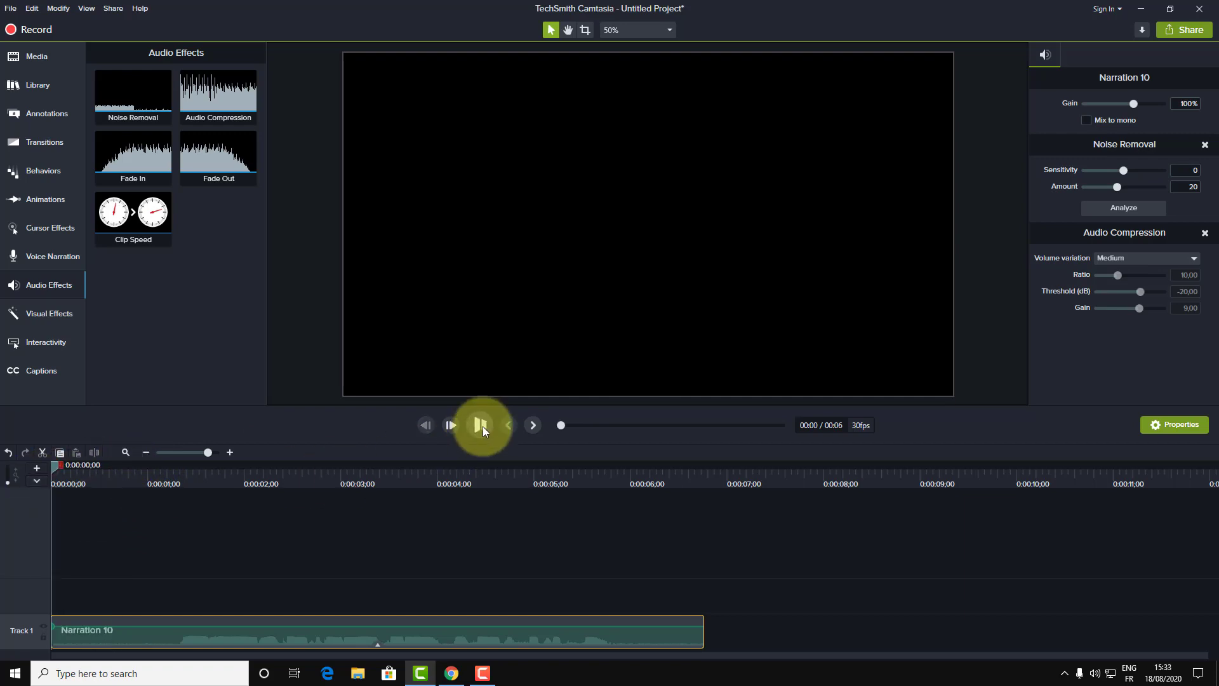
{"action": "left_click", "coordinate": [480, 426]}
{"action": "left_click_drag", "start_coordinate": [155, 95], "coordinate": [163, 631]}
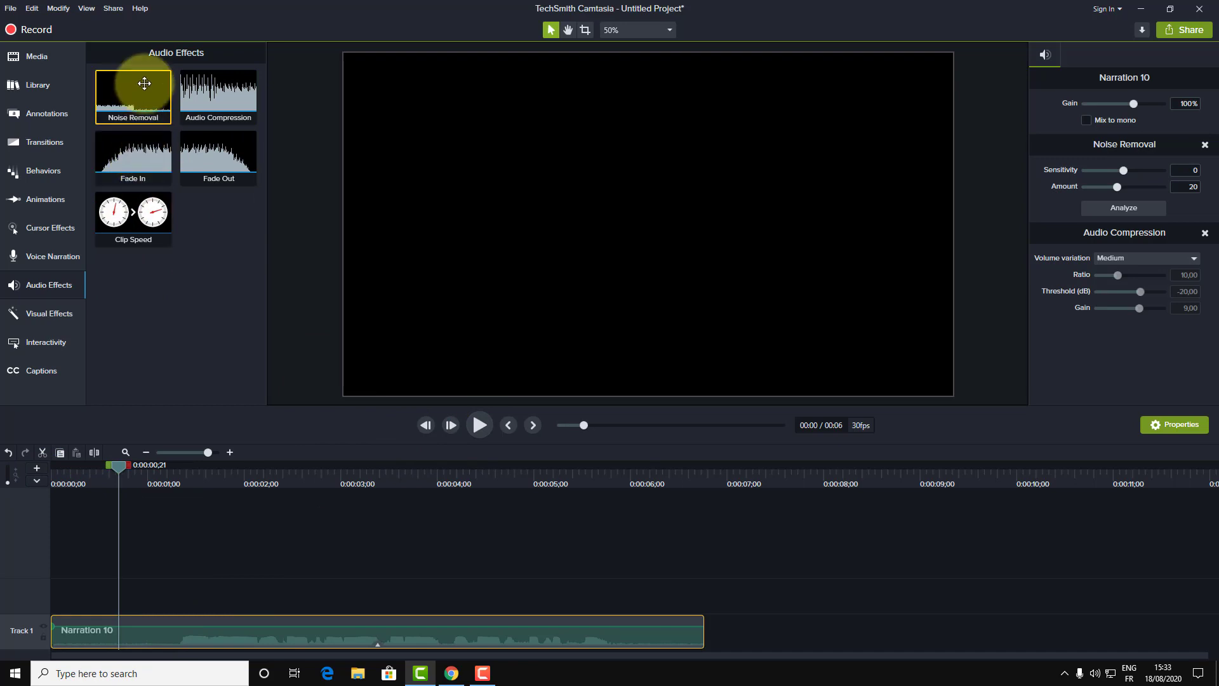
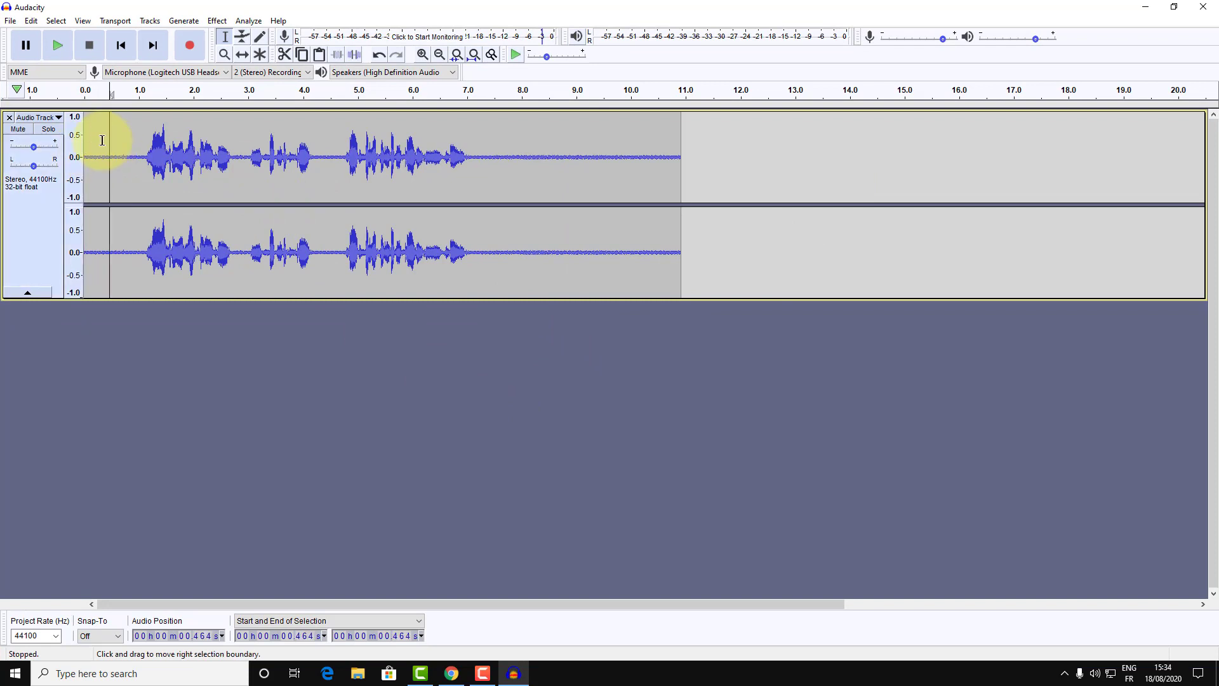
In Audacity, play the opening of the recorded stereo track to listen to its background noise and stop playback.
{"action": "left_click", "coordinate": [59, 44]}
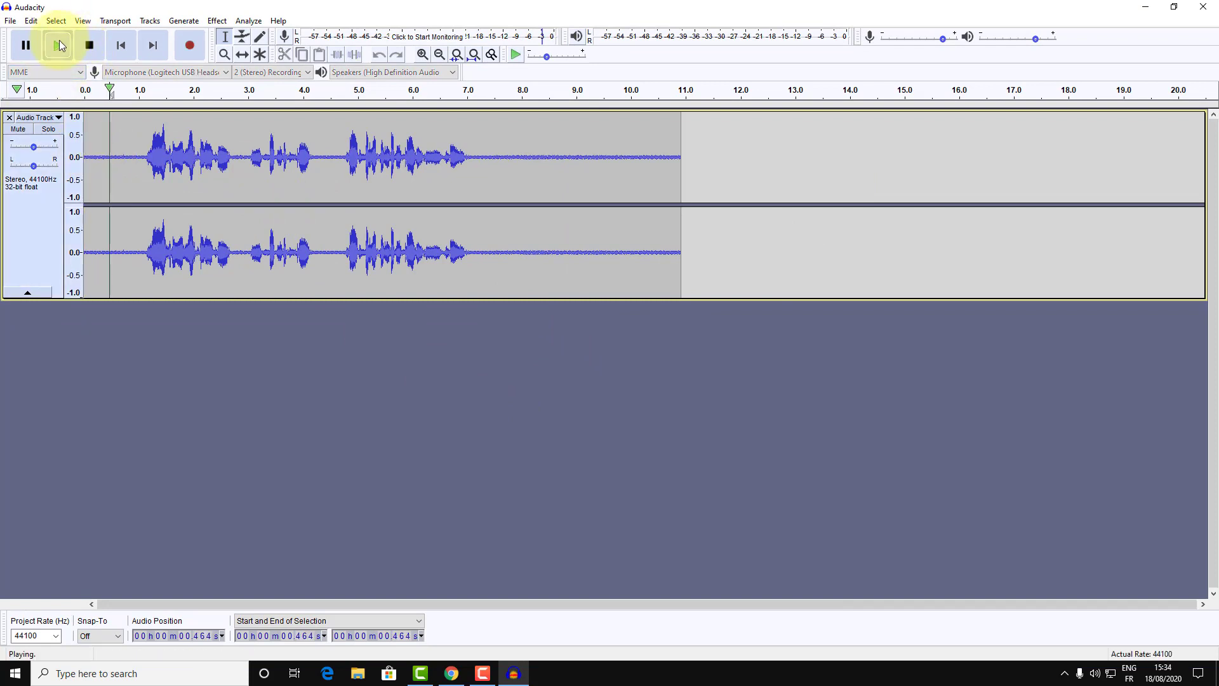
{"action": "left_click", "coordinate": [95, 45]}
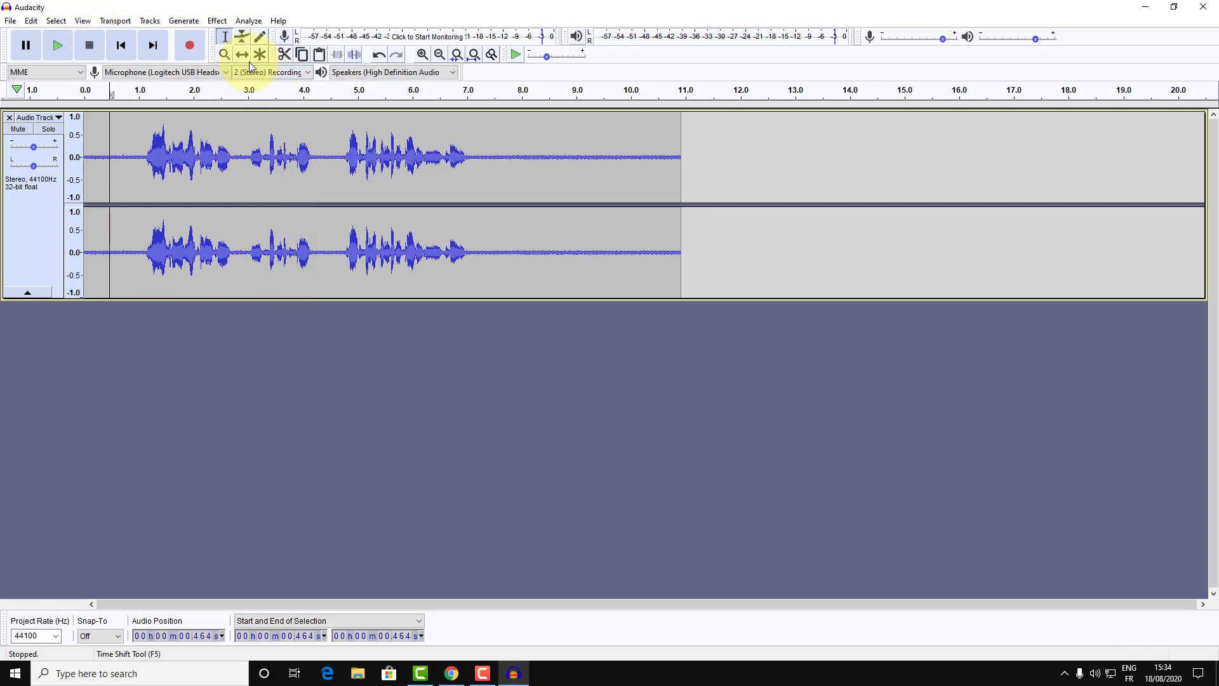
Select the silent tail of the track, from about 7.4 s to the end, and capture it as the Noise Reduction profile.
{"action": "left_click", "coordinate": [216, 21]}
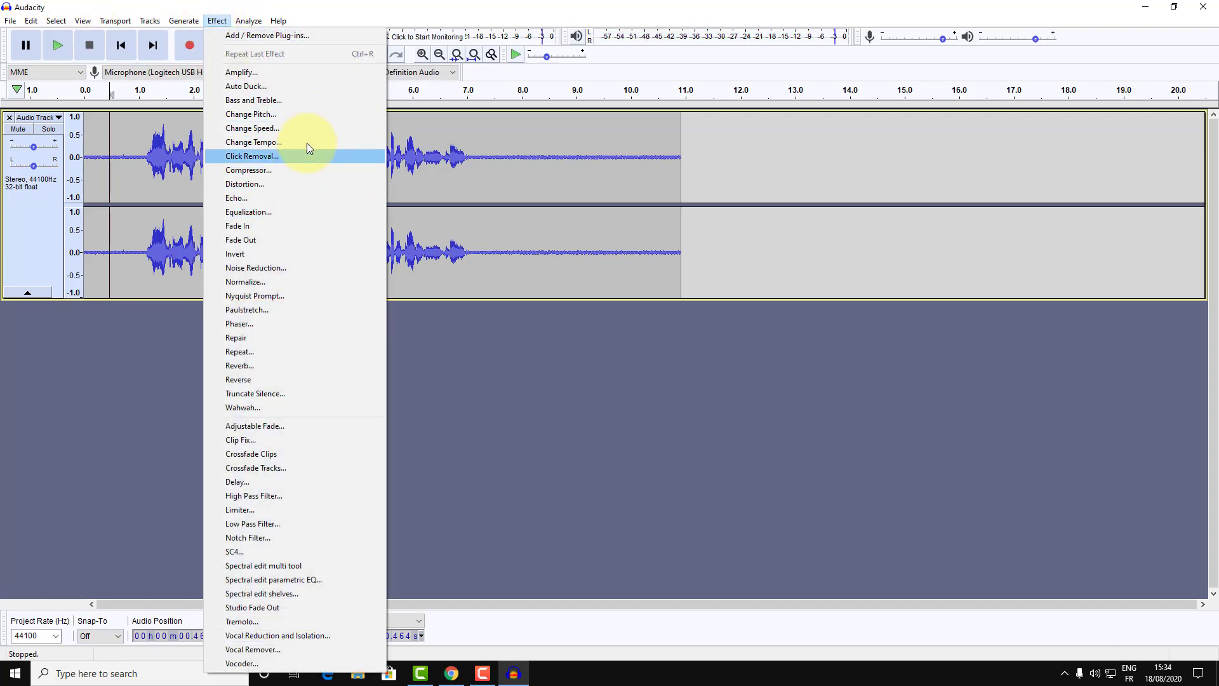
{"action": "left_click", "coordinate": [488, 151]}
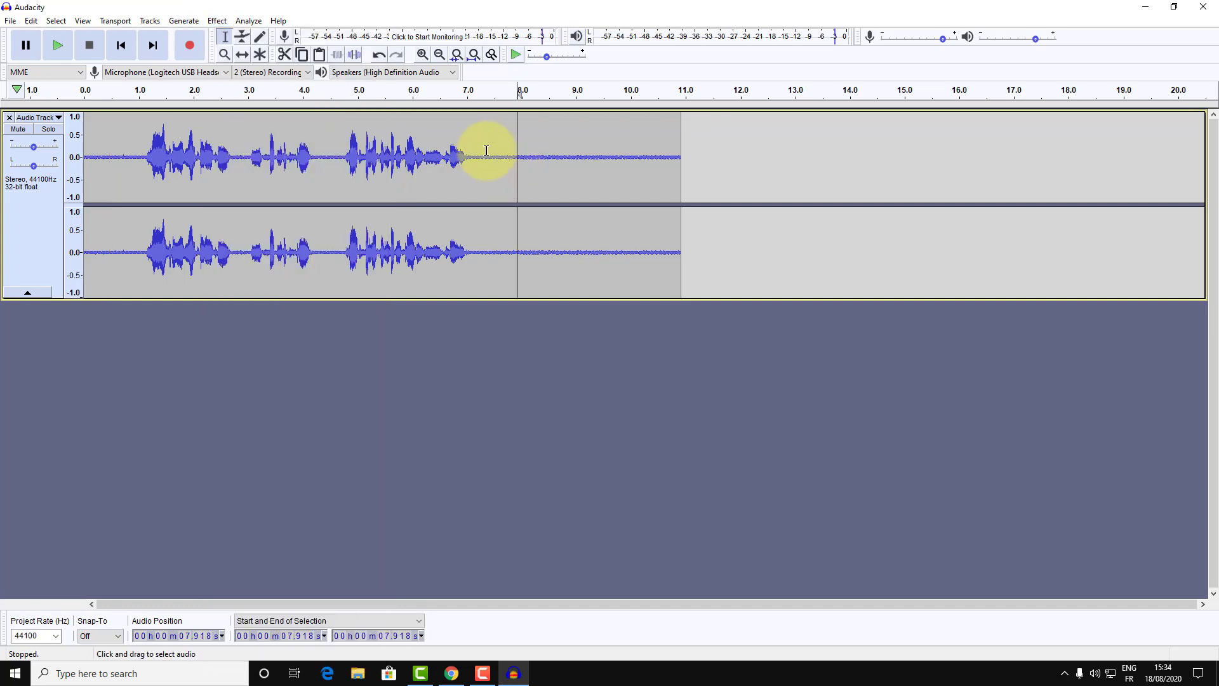
{"action": "left_click_drag", "start_coordinate": [486, 150], "coordinate": [680, 148]}
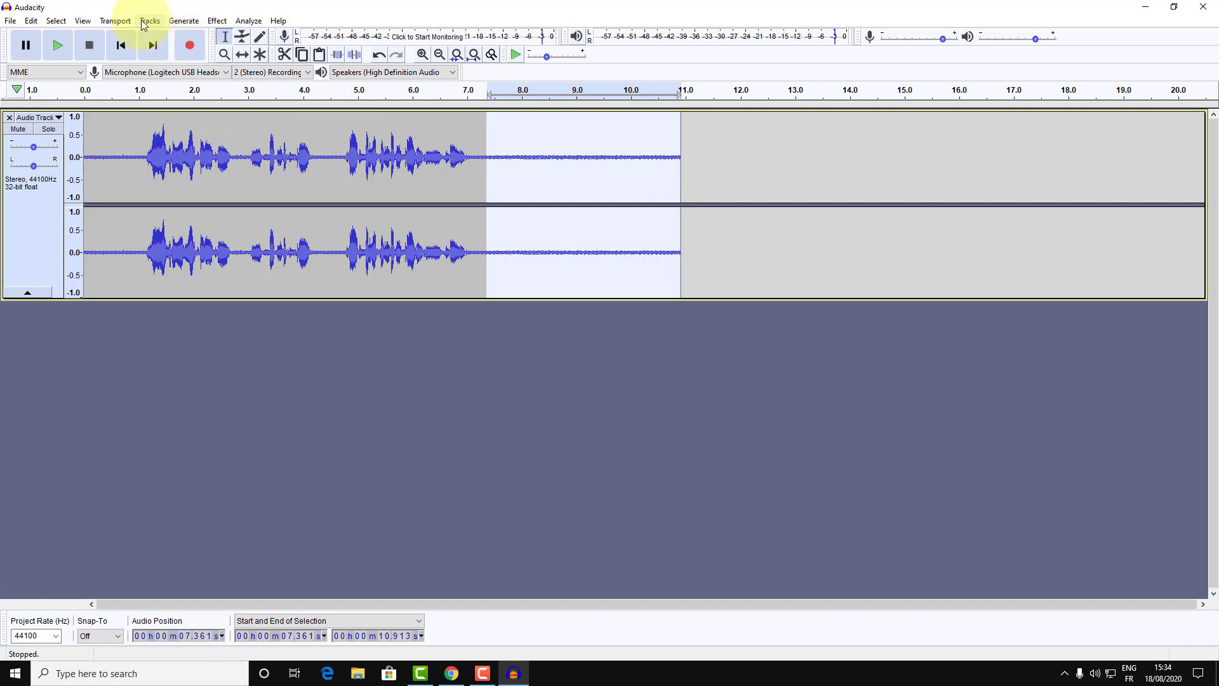
{"action": "left_click", "coordinate": [217, 21]}
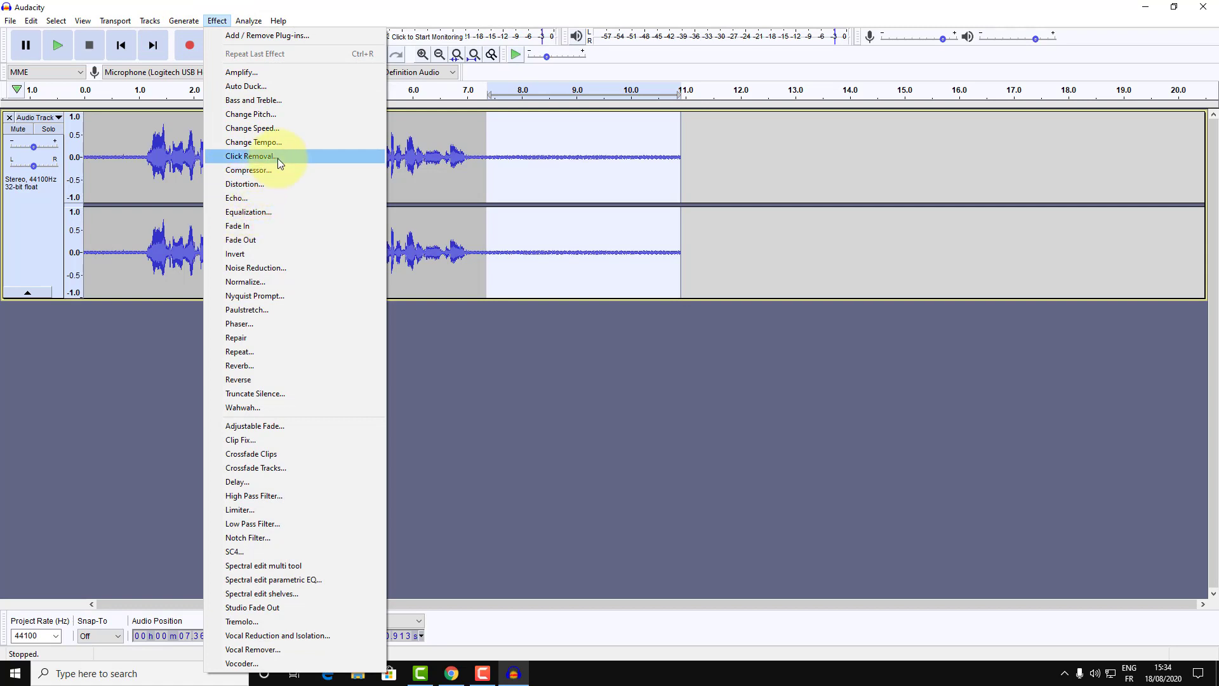
{"action": "left_click", "coordinate": [261, 267]}
{"action": "left_click", "coordinate": [626, 273]}
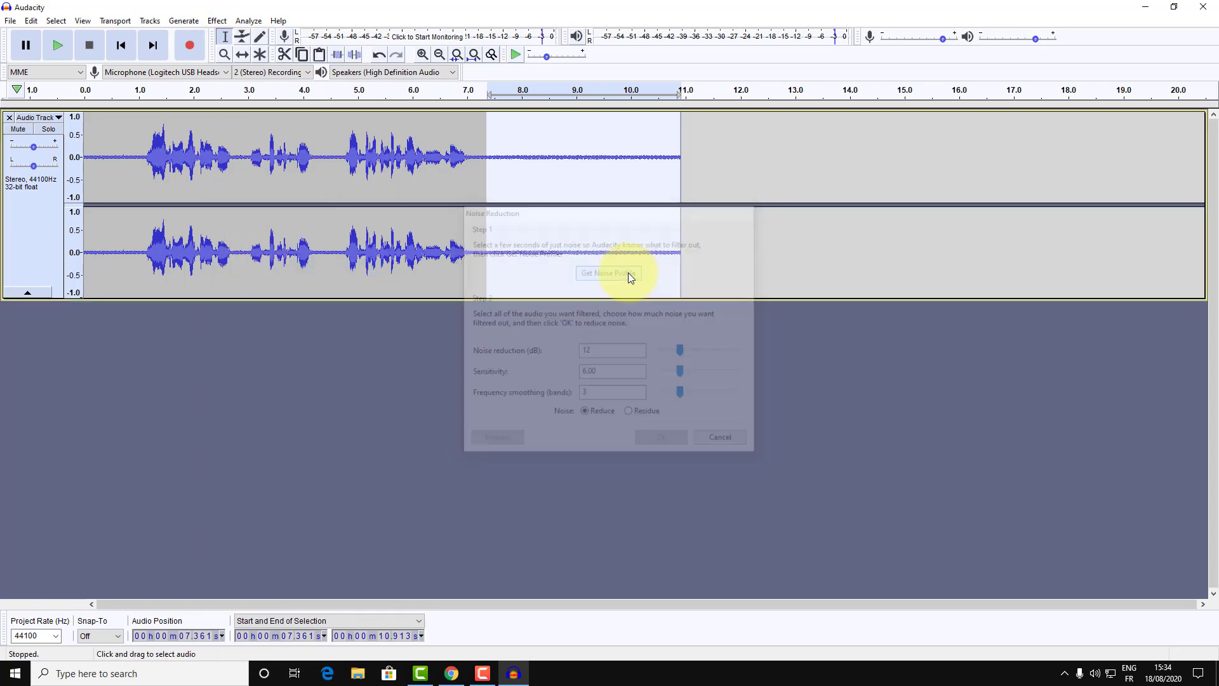
Select the entire recorded track and apply Noise Reduction to it using the captured noise profile.
{"action": "double_click", "coordinate": [437, 222]}
{"action": "double_click", "coordinate": [437, 222]}
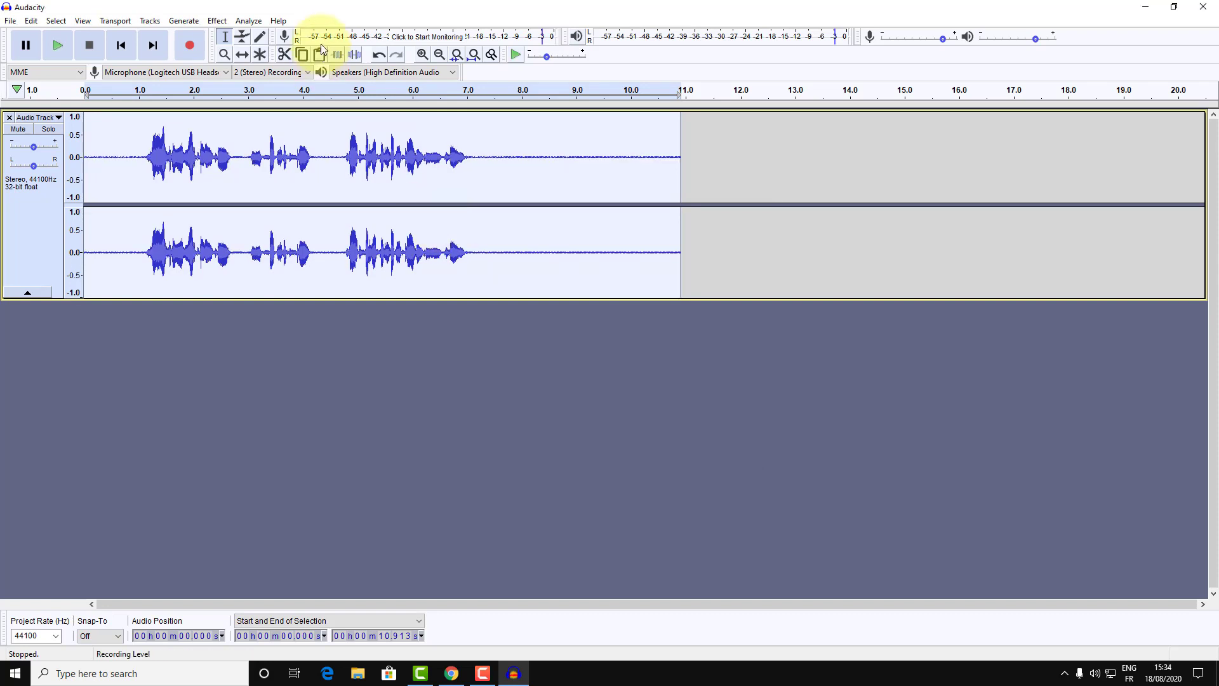
{"action": "left_click", "coordinate": [217, 21]}
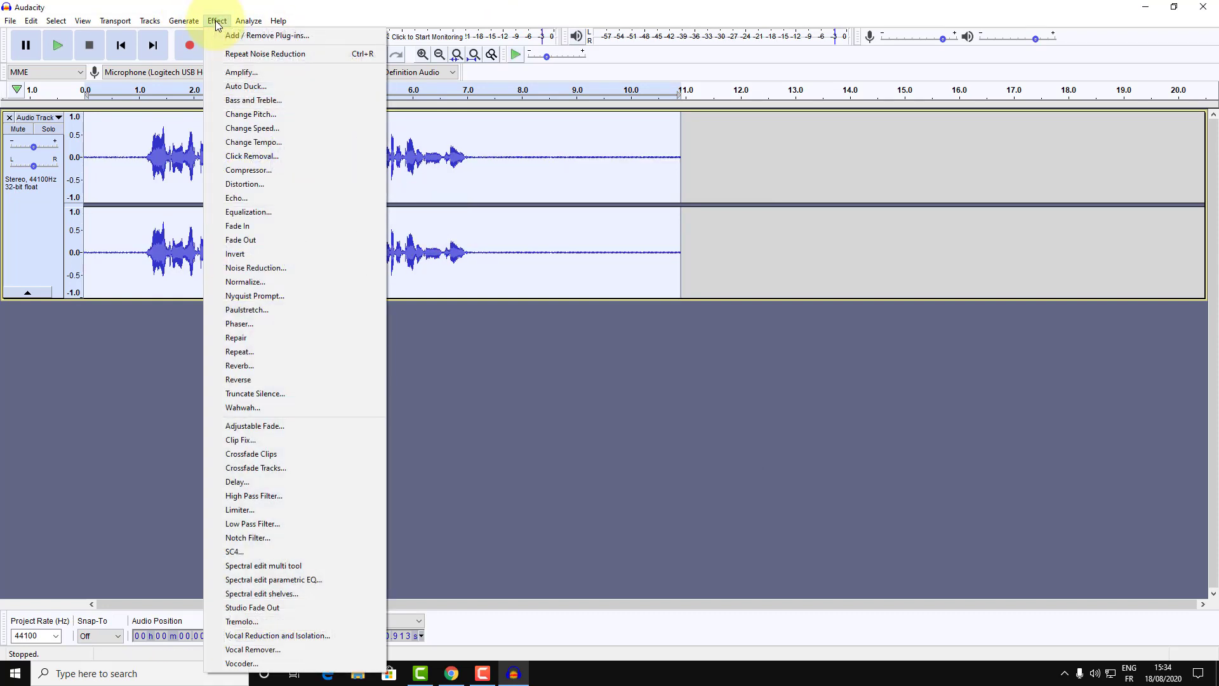
{"action": "left_click", "coordinate": [596, 146]}
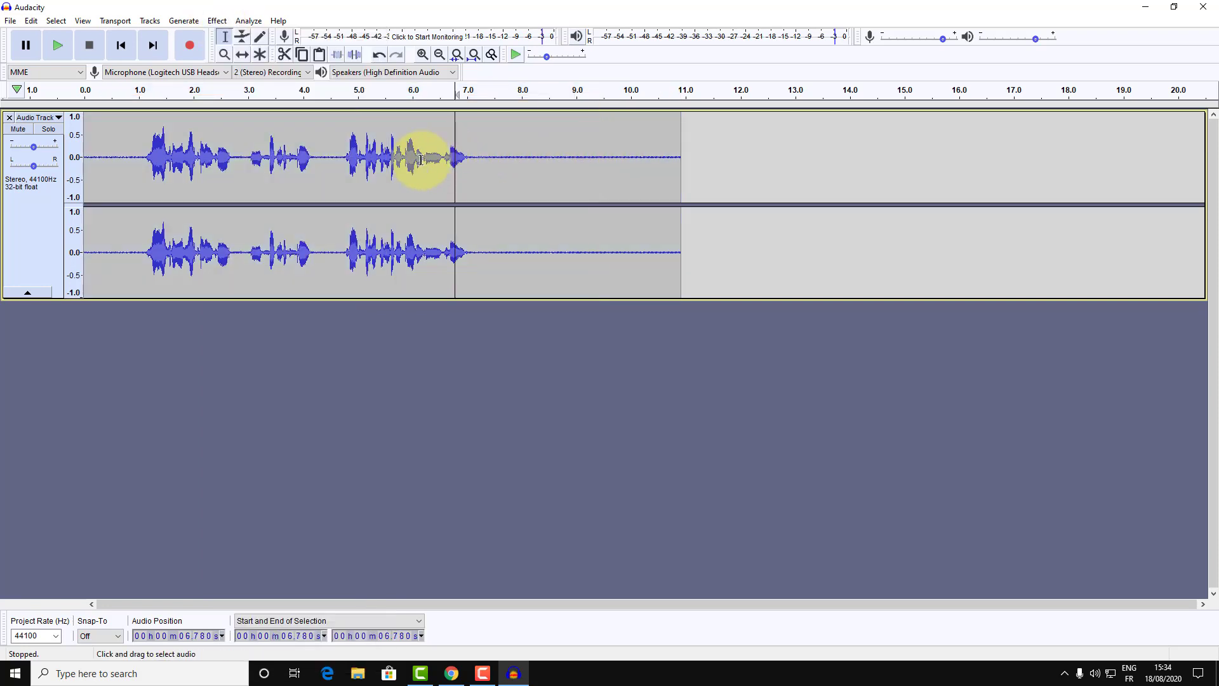
Play the noise-reduced track from about 0.2 s to hear the silence and speech, and stop playback.
{"action": "left_click", "coordinate": [324, 156]}
{"action": "left_click", "coordinate": [94, 144]}
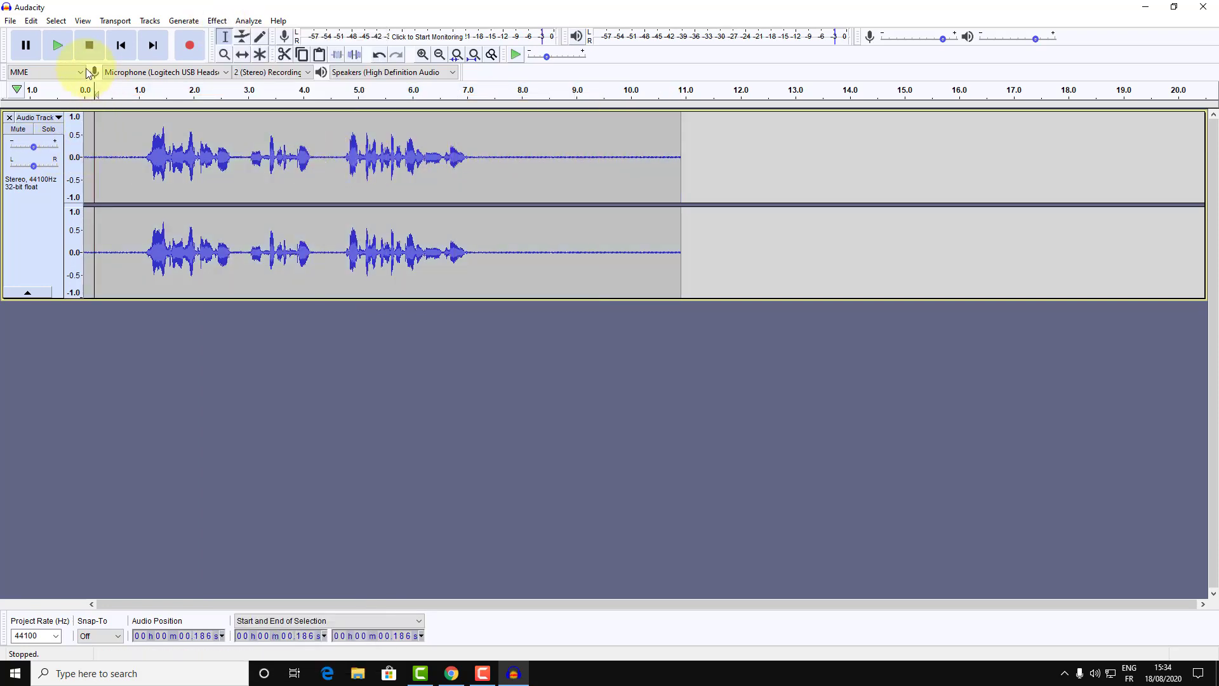
{"action": "left_click", "coordinate": [64, 51]}
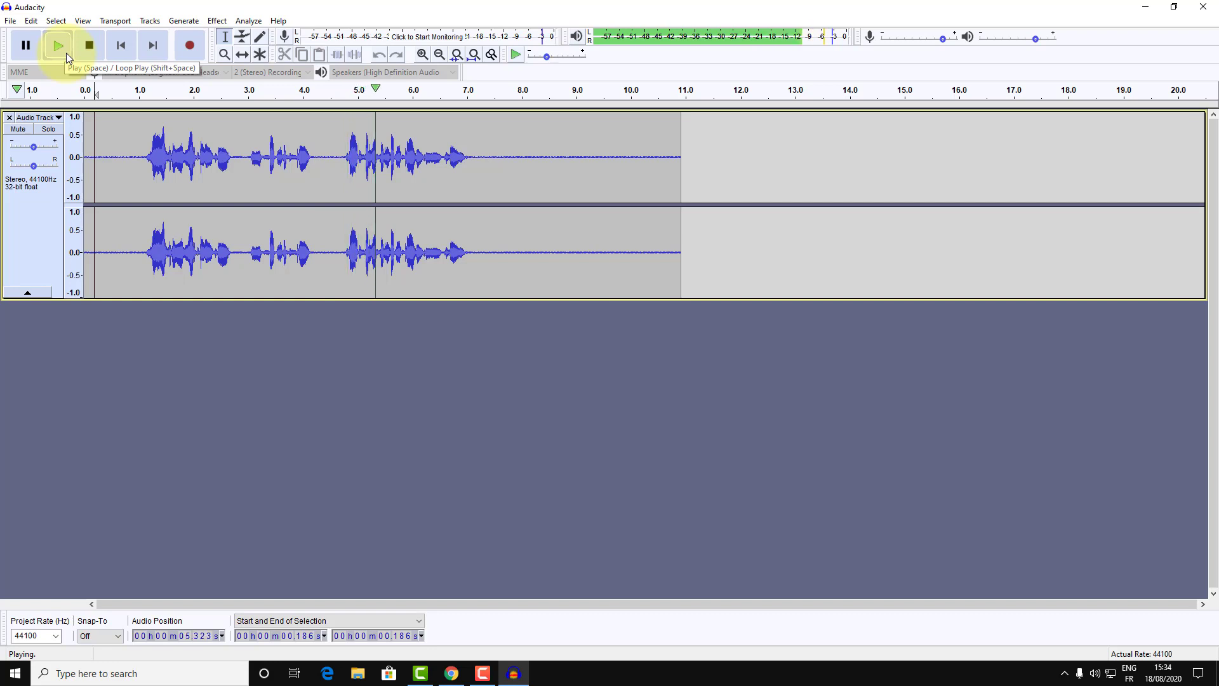
{"action": "left_click", "coordinate": [98, 43]}
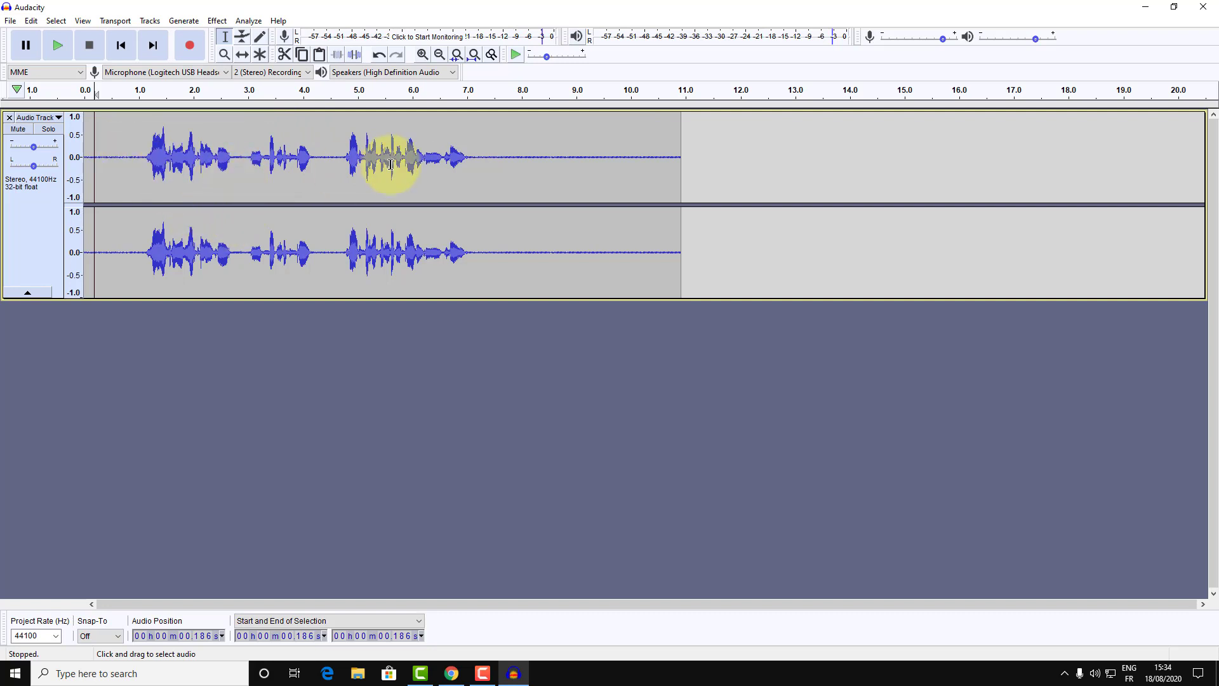
Highlight the silent tail and the spoken section in turn to compare the waveform with and without speech.
{"action": "left_click", "coordinate": [494, 159]}
{"action": "left_click_drag", "start_coordinate": [608, 165], "coordinate": [679, 166]}
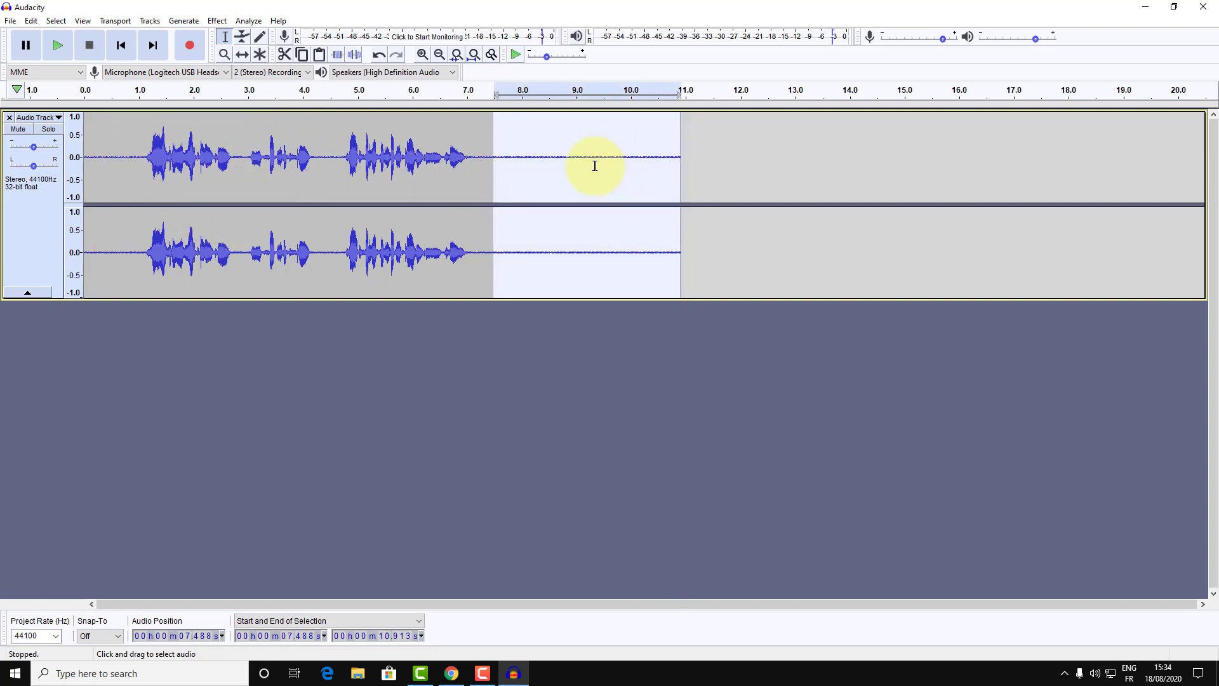
{"action": "left_click", "coordinate": [468, 158]}
{"action": "left_click_drag", "start_coordinate": [468, 158], "coordinate": [144, 158]}
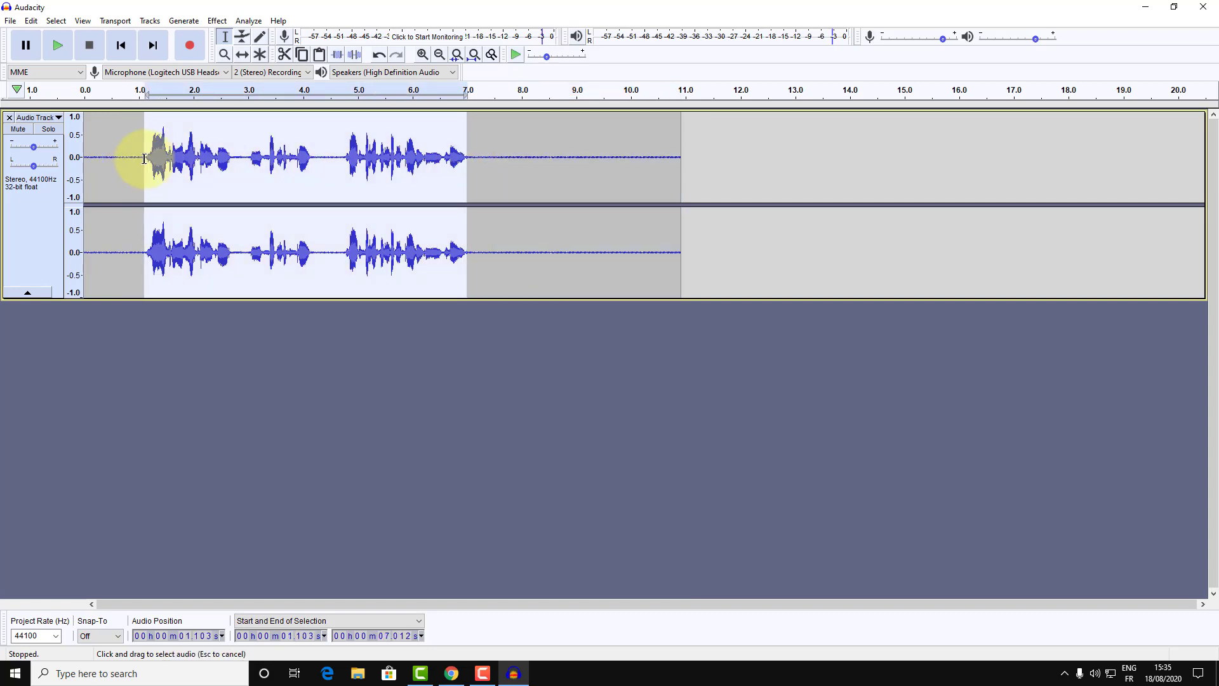
{"action": "left_click", "coordinate": [487, 160]}
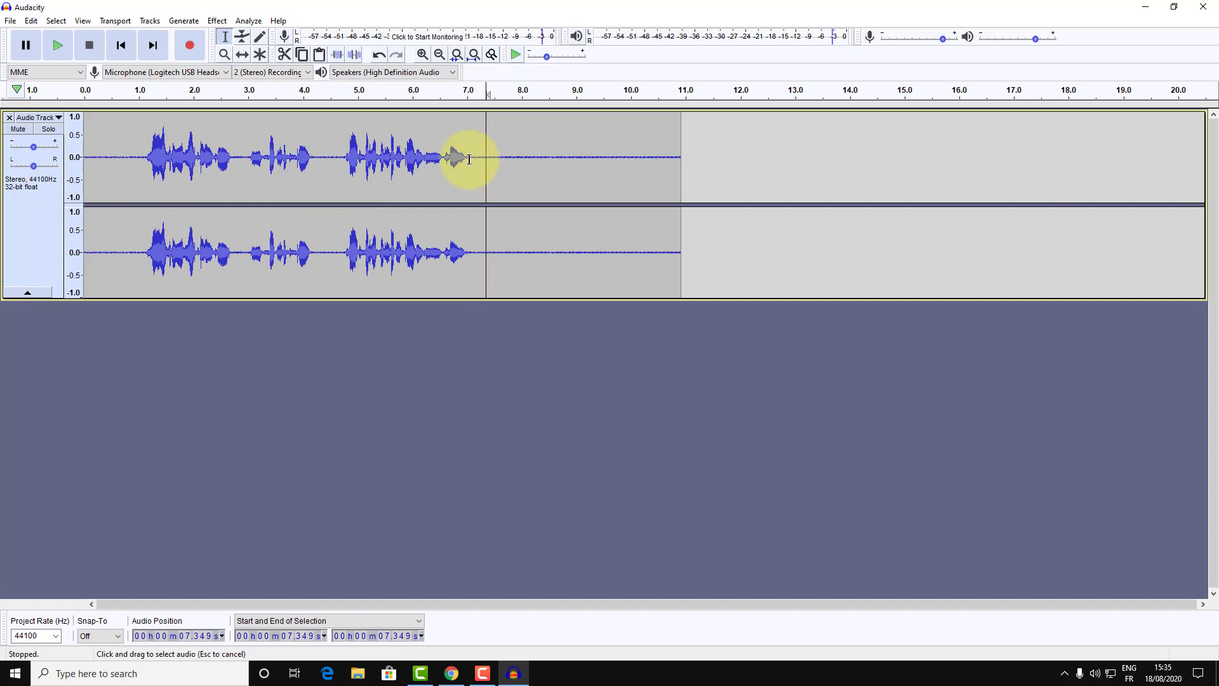
{"action": "left_click_drag", "start_coordinate": [487, 159], "coordinate": [144, 150]}
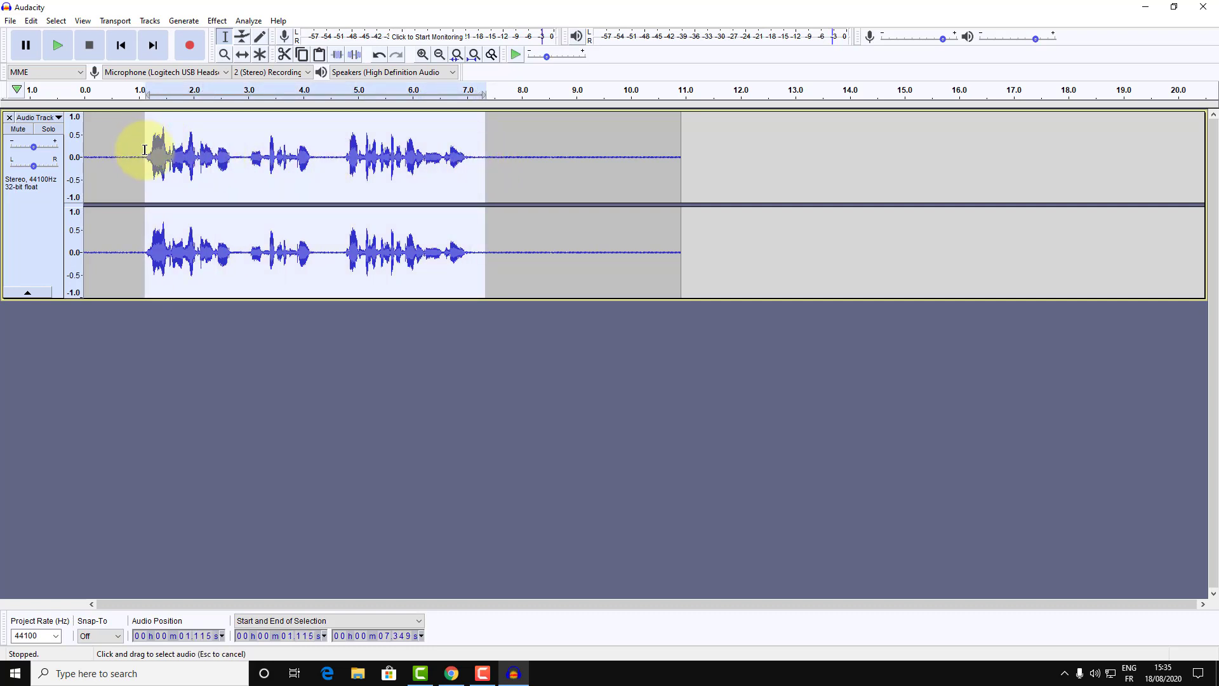
{"action": "left_click_drag", "start_coordinate": [145, 150], "coordinate": [144, 150]}
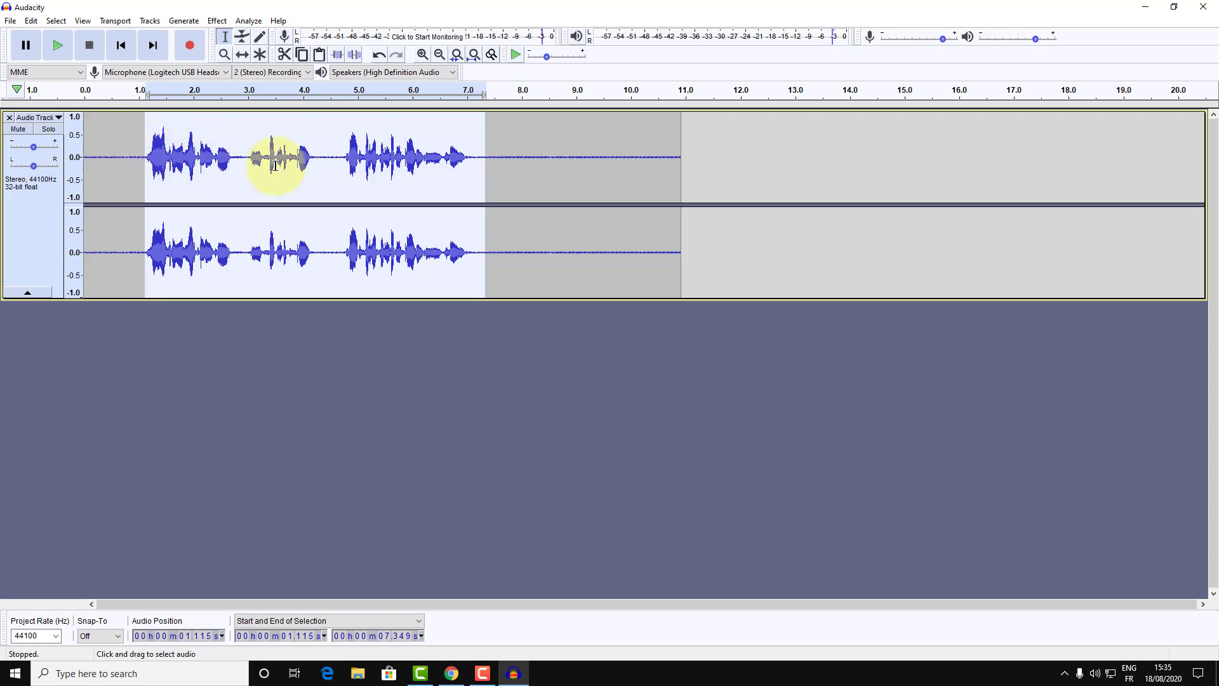
{"action": "left_click", "coordinate": [516, 162]}
{"action": "left_click_drag", "start_coordinate": [481, 155], "coordinate": [138, 143]}
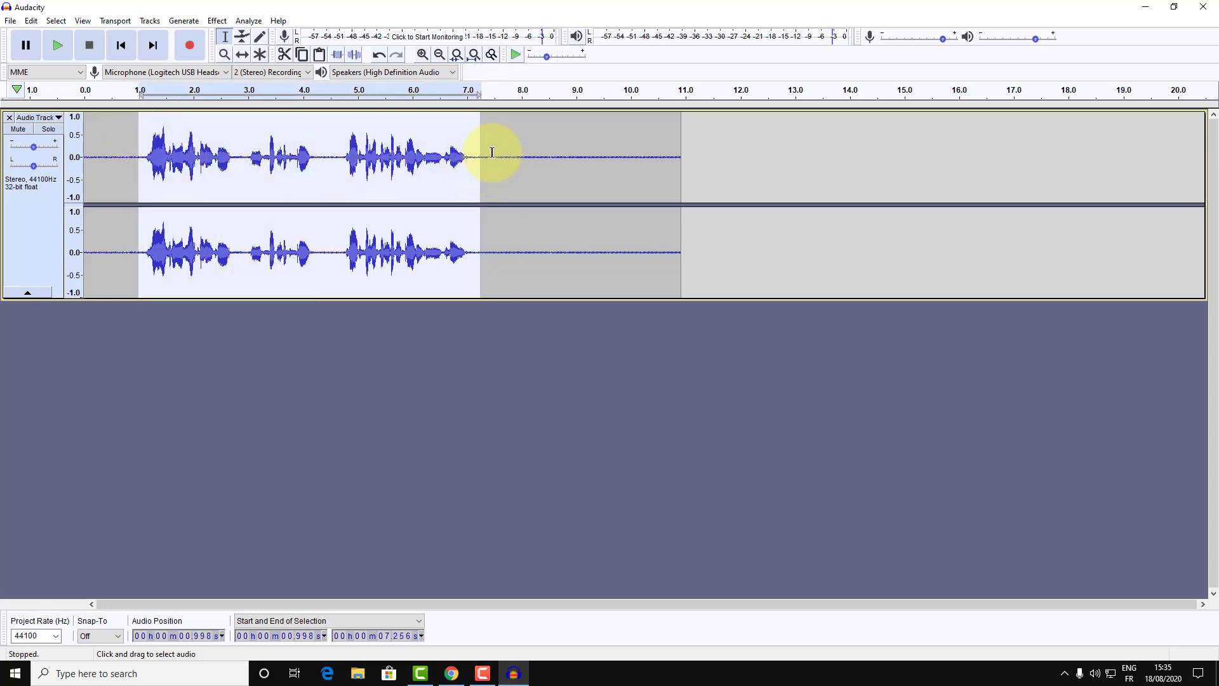
{"action": "left_click_drag", "start_coordinate": [492, 155], "coordinate": [661, 168]}
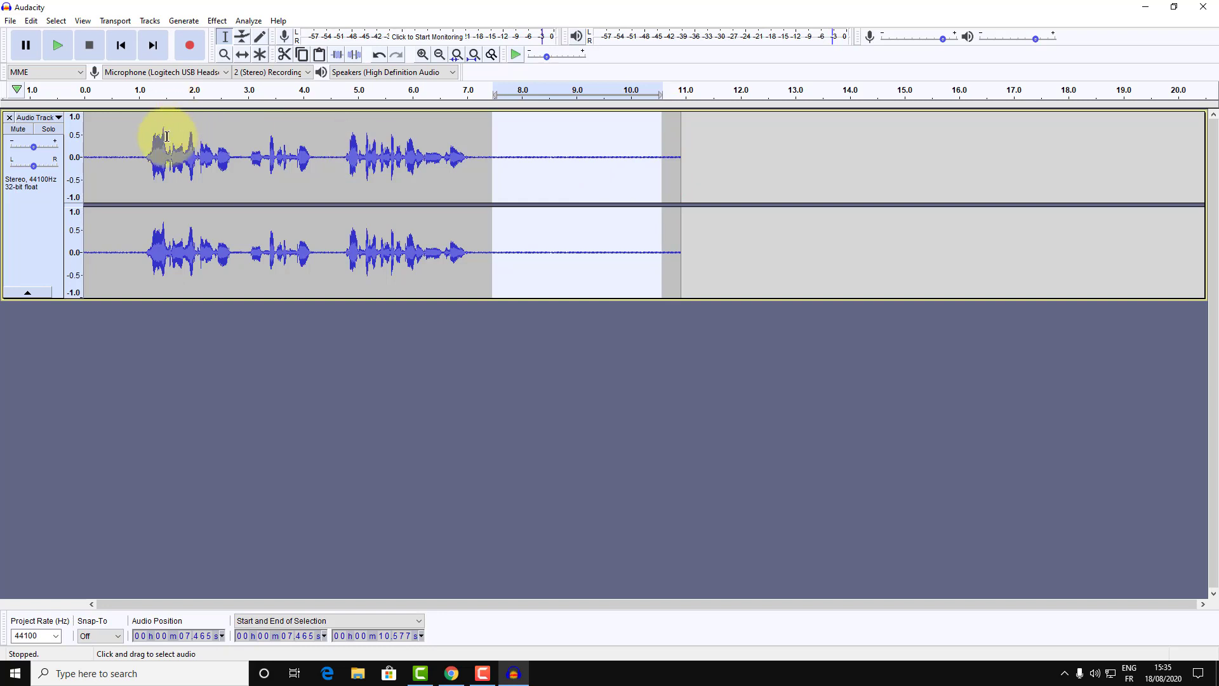
{"action": "left_click_drag", "start_coordinate": [121, 151], "coordinate": [470, 158]}
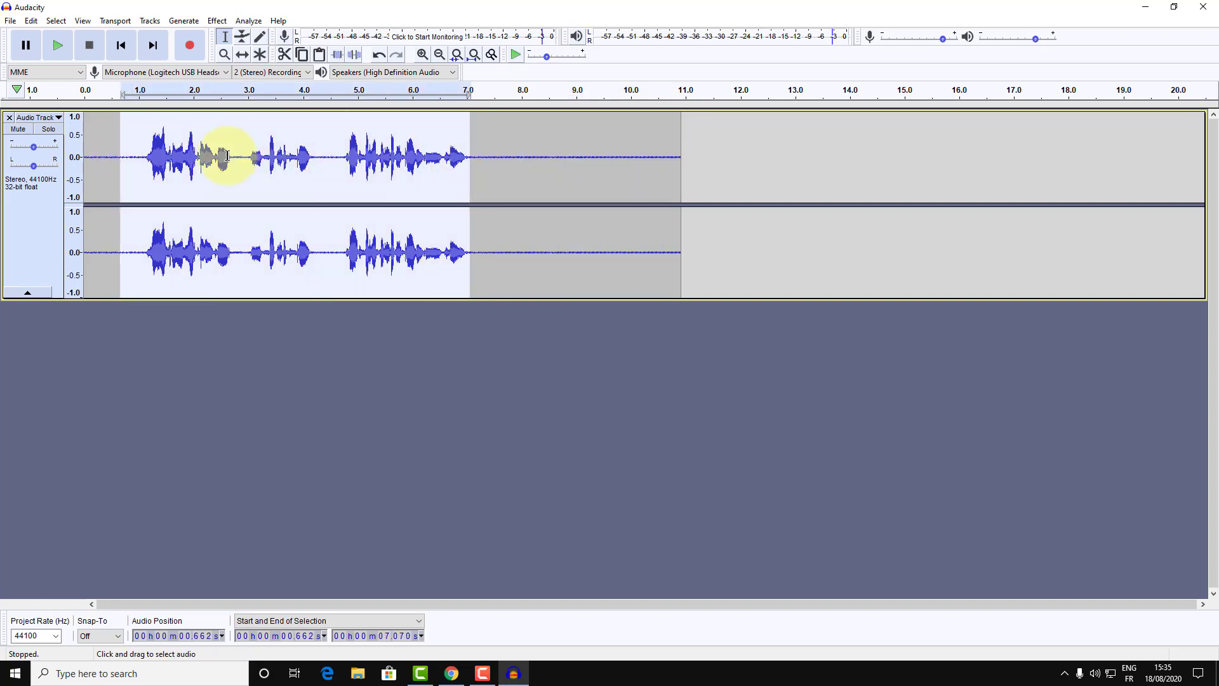
Select the whole track and apply Equalization with the Bass Boost curve.
{"action": "double_click", "coordinate": [218, 156]}
{"action": "left_click", "coordinate": [228, 22]}
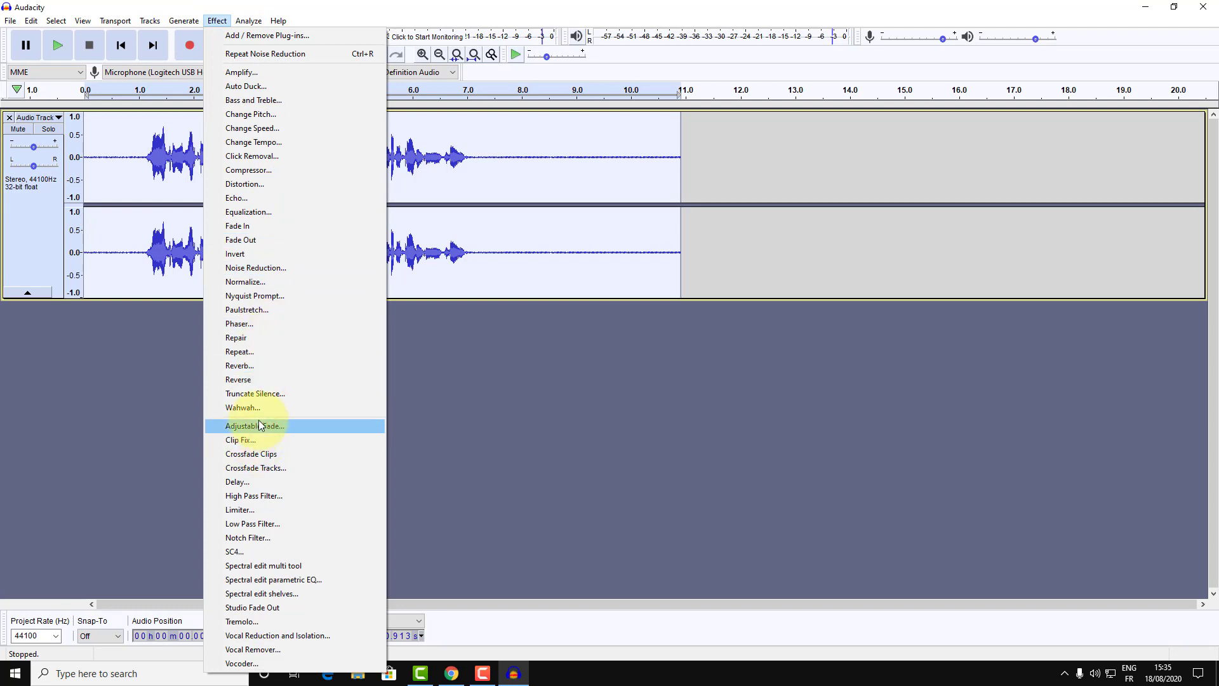
{"action": "left_click", "coordinate": [280, 215]}
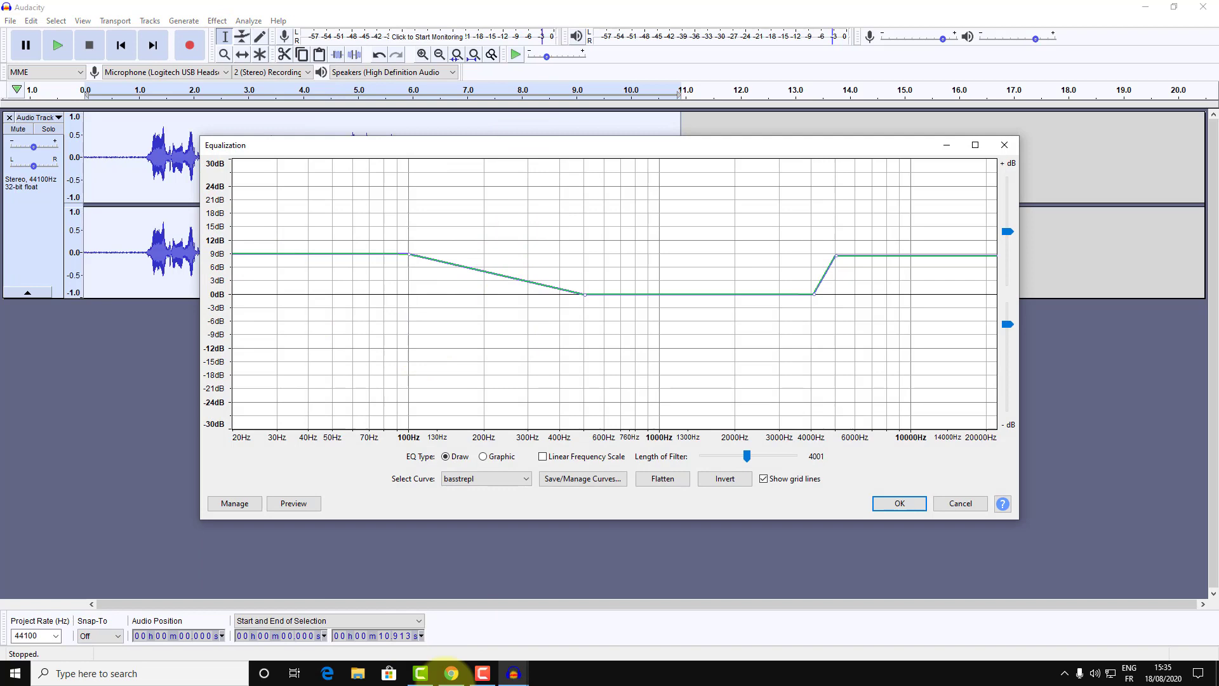
{"action": "left_click", "coordinate": [512, 480]}
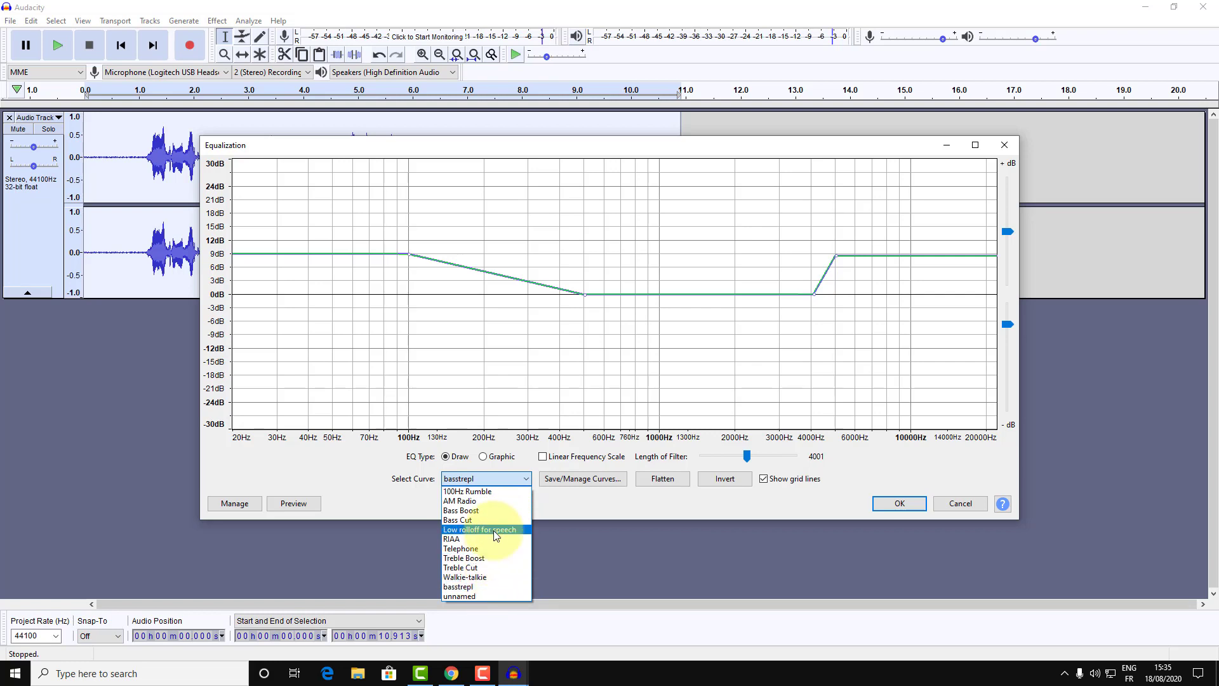
{"action": "left_click", "coordinate": [497, 510]}
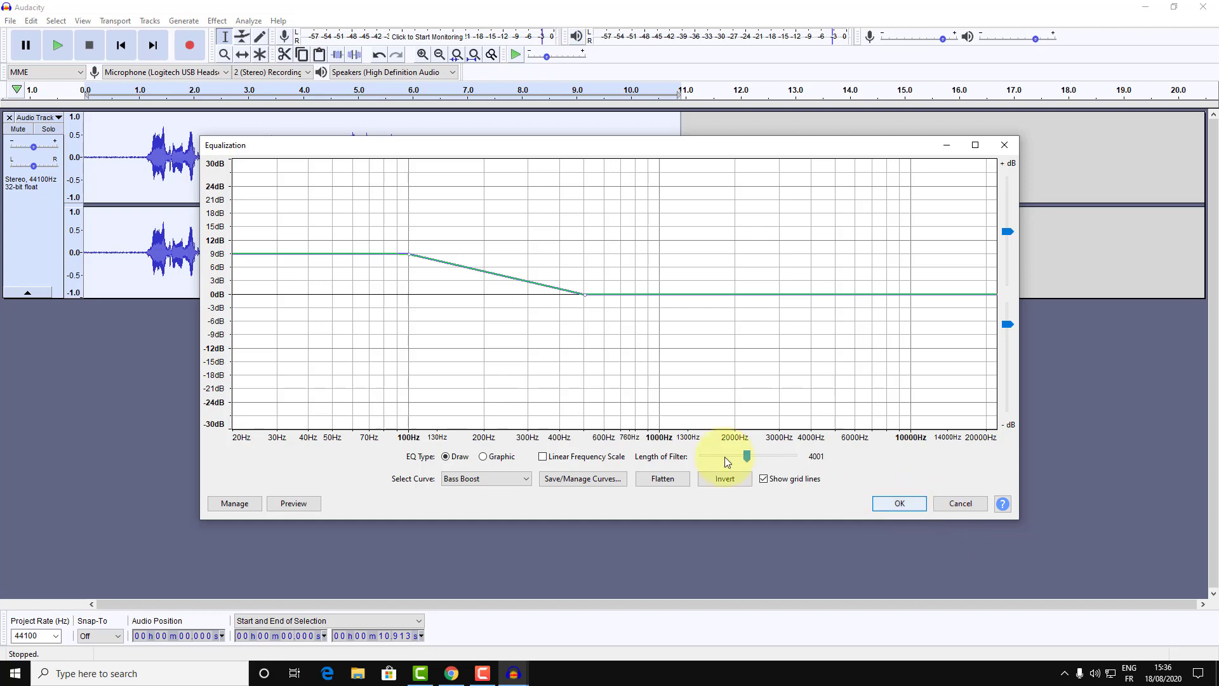
{"action": "left_click", "coordinate": [903, 507]}
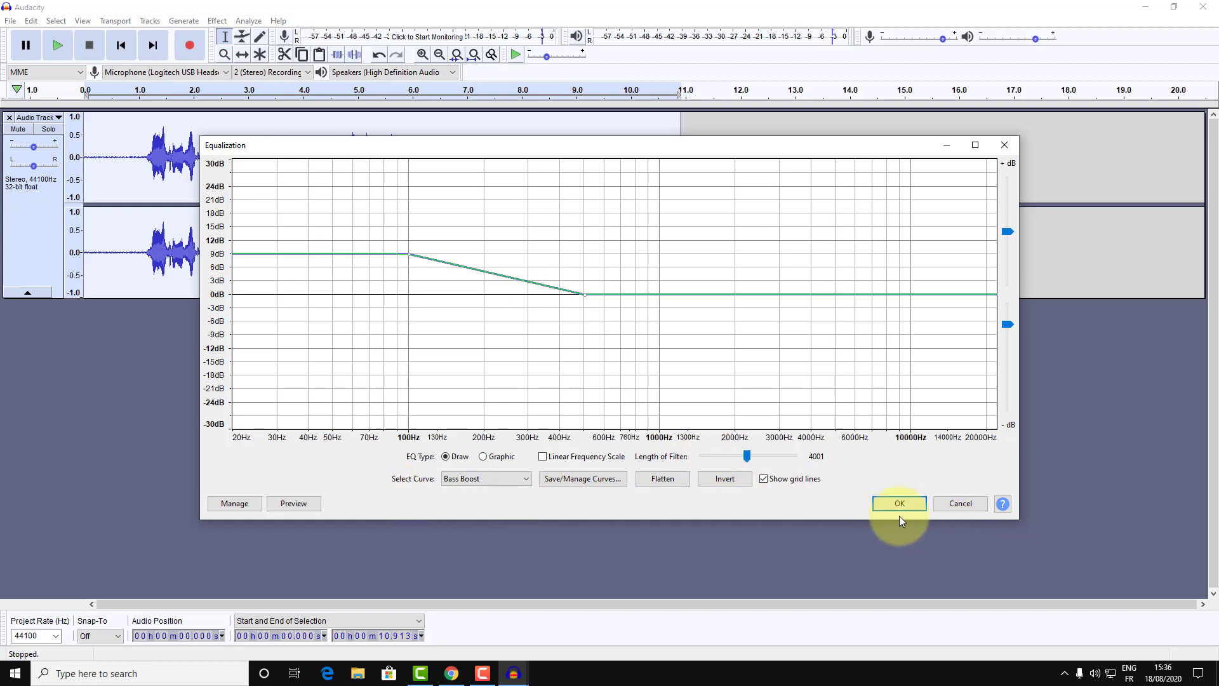
{"action": "left_click", "coordinate": [915, 502]}
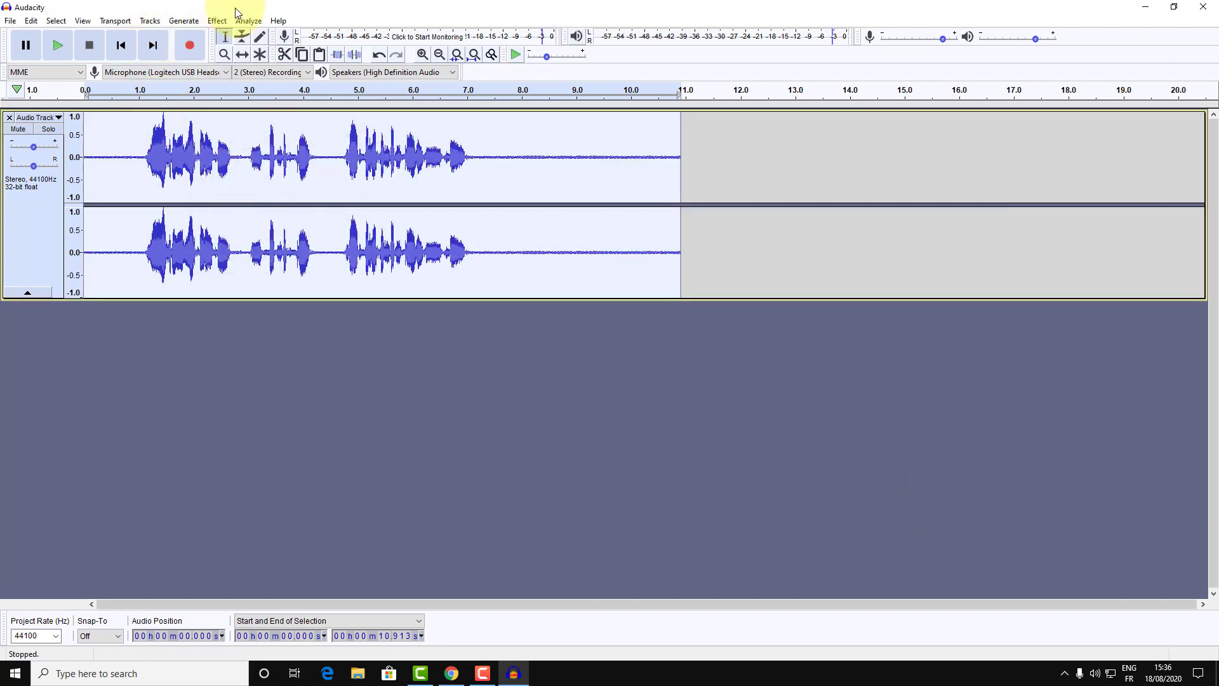
{"action": "left_click", "coordinate": [140, 108]}
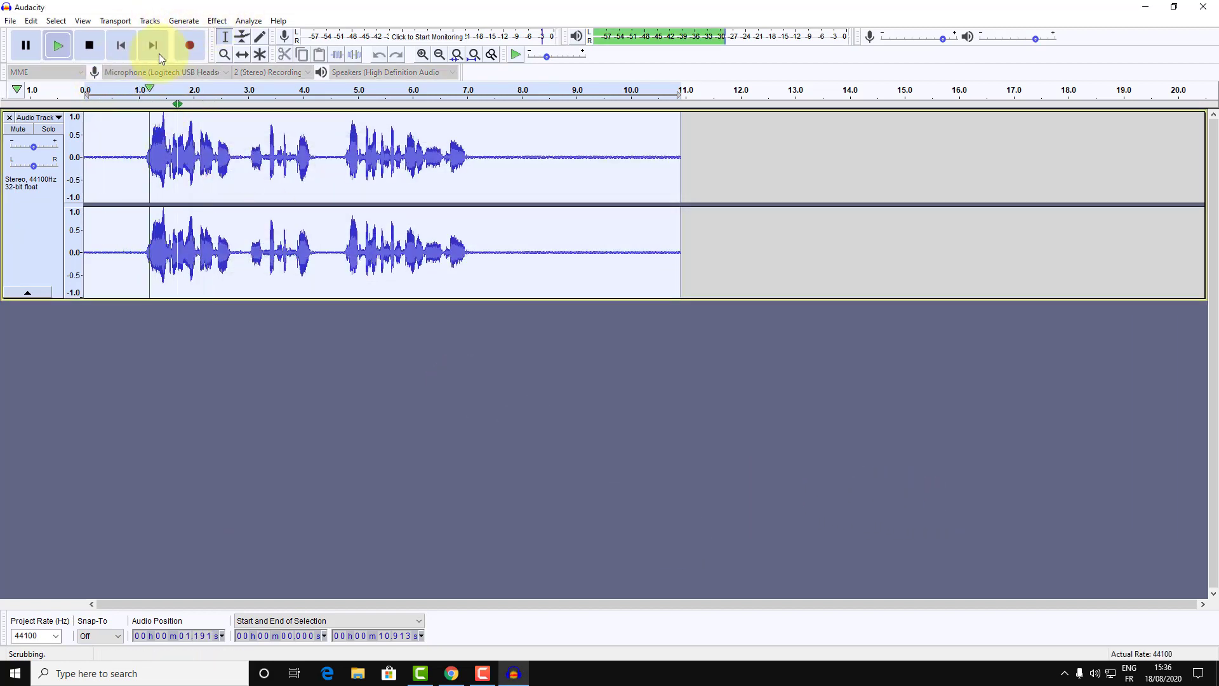
{"action": "left_click", "coordinate": [90, 45]}
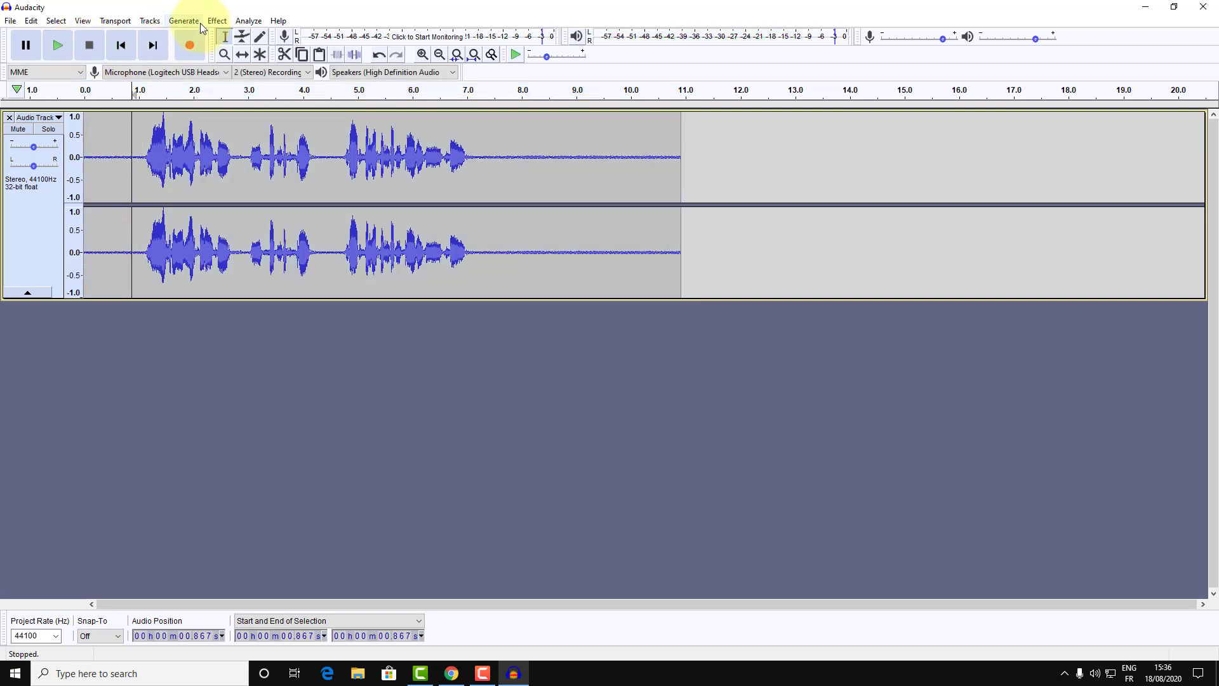
{"action": "left_click", "coordinate": [217, 21]}
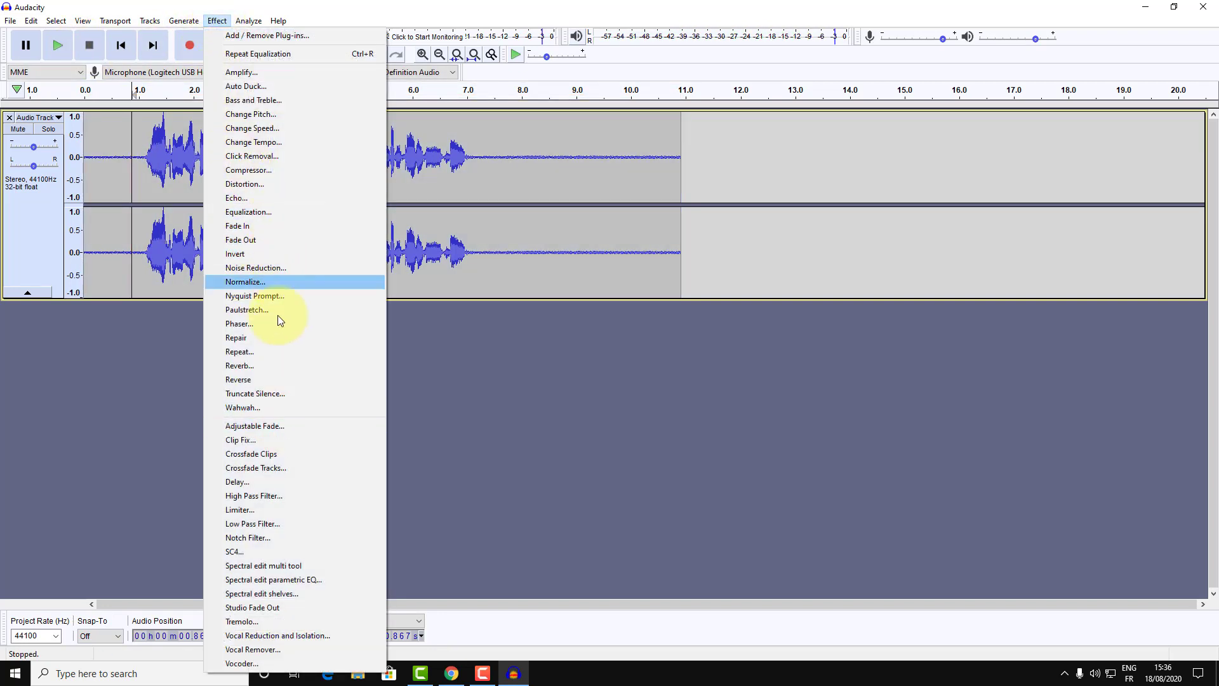
{"action": "left_click", "coordinate": [300, 215]}
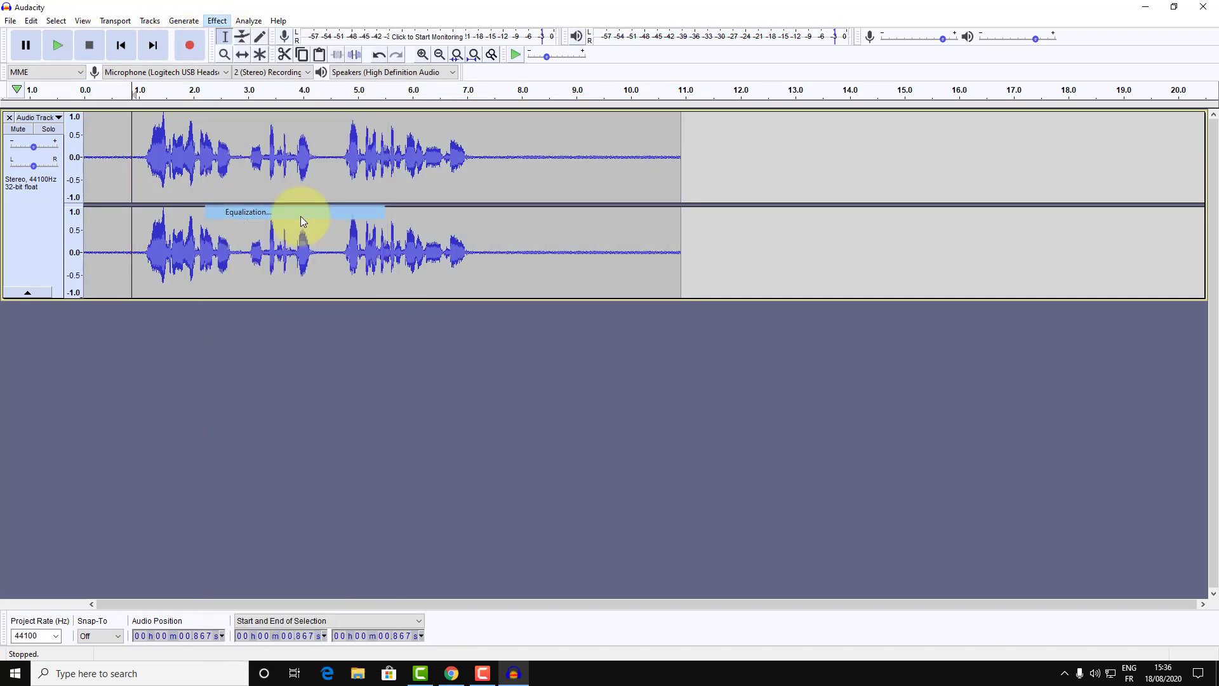
{"action": "left_click", "coordinate": [763, 299]}
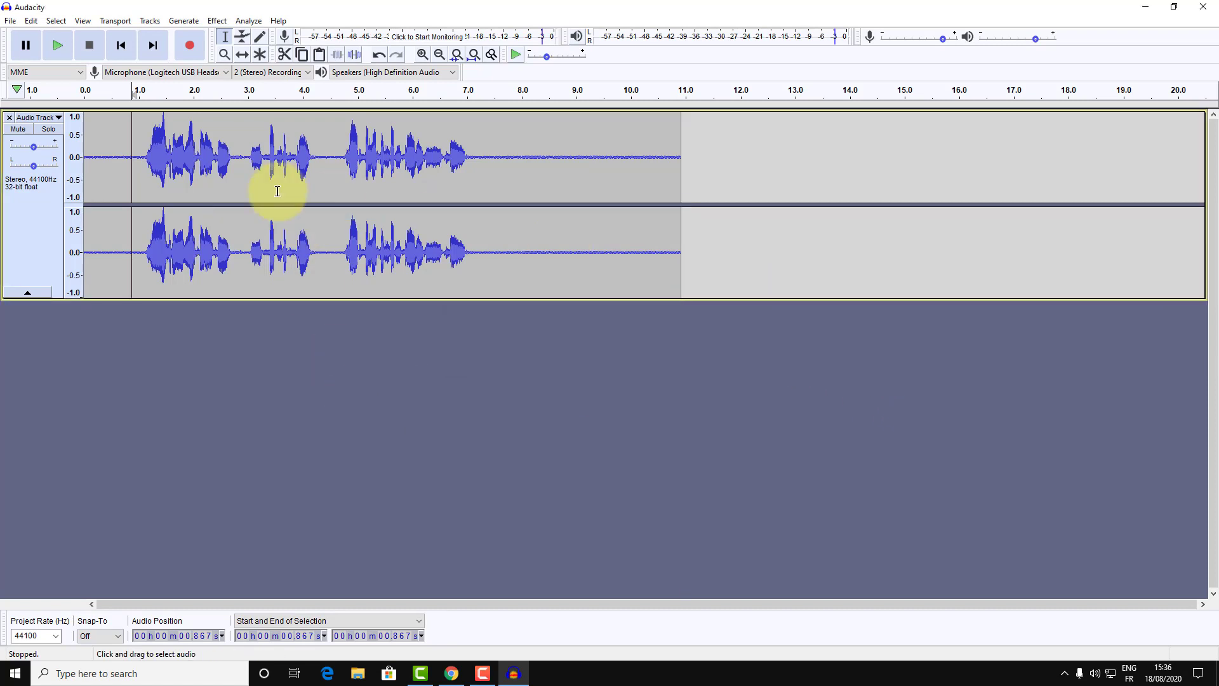
Select the whole track and apply Equalization with the Treble Boost curve.
{"action": "key", "text": "ctrl+a"}
{"action": "left_click", "coordinate": [217, 20]}
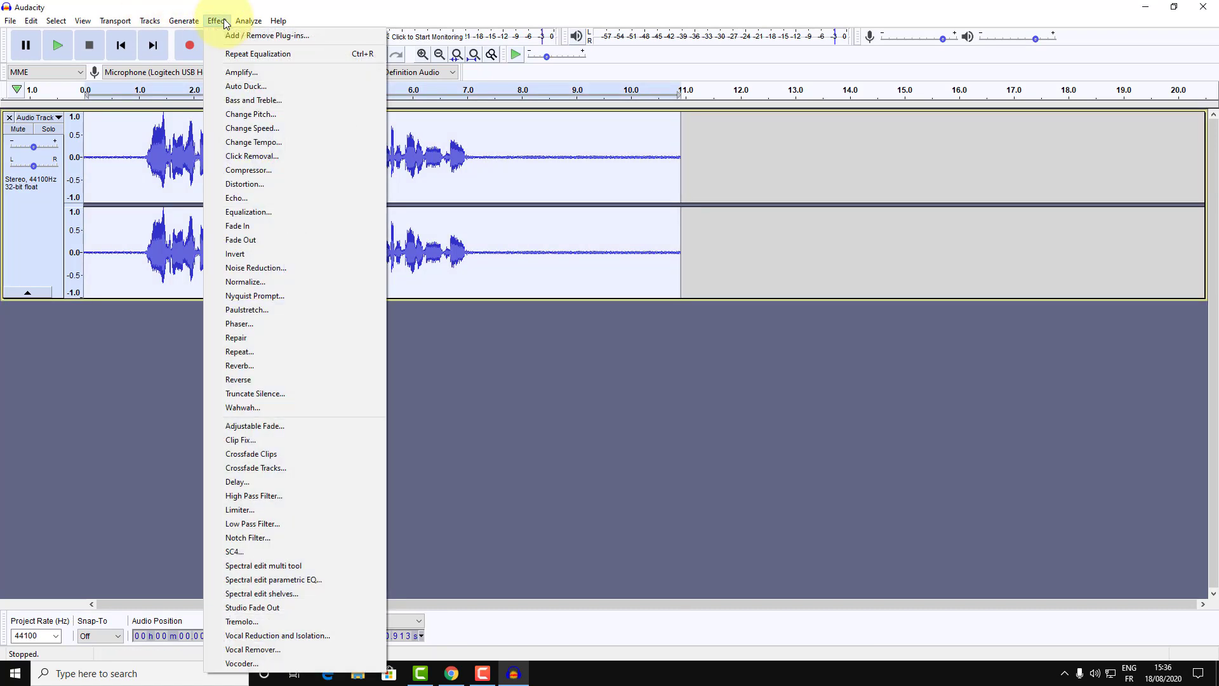
{"action": "left_click", "coordinate": [330, 212]}
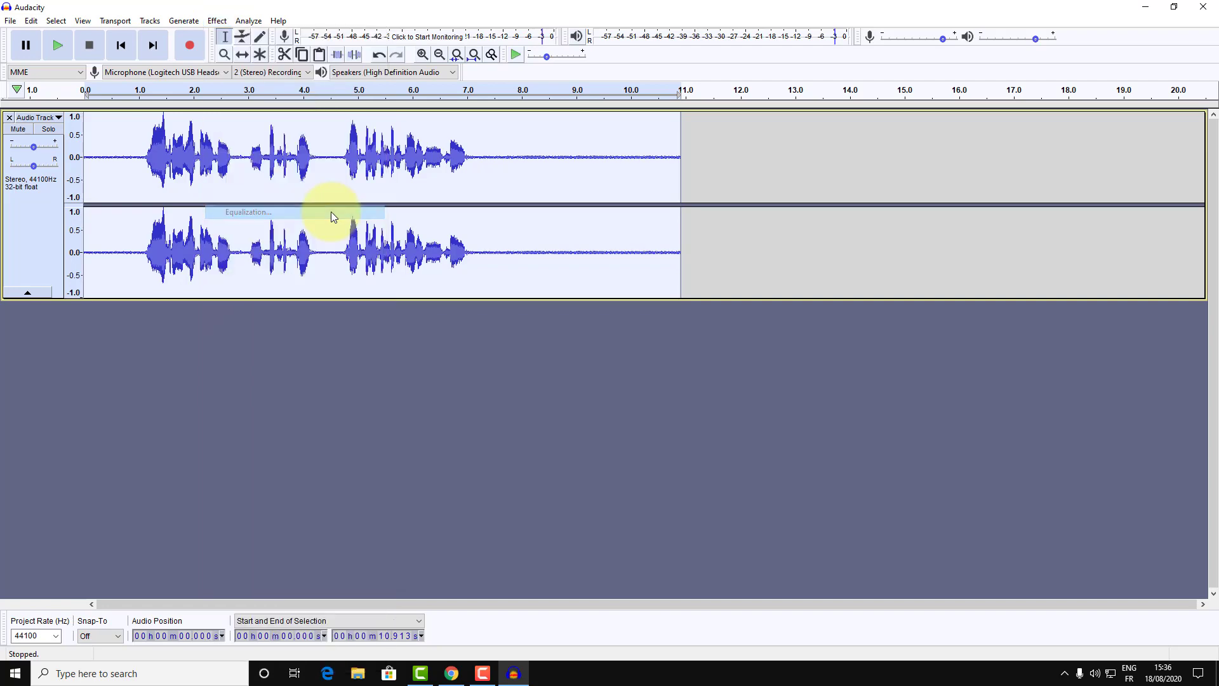
{"action": "left_click", "coordinate": [505, 478]}
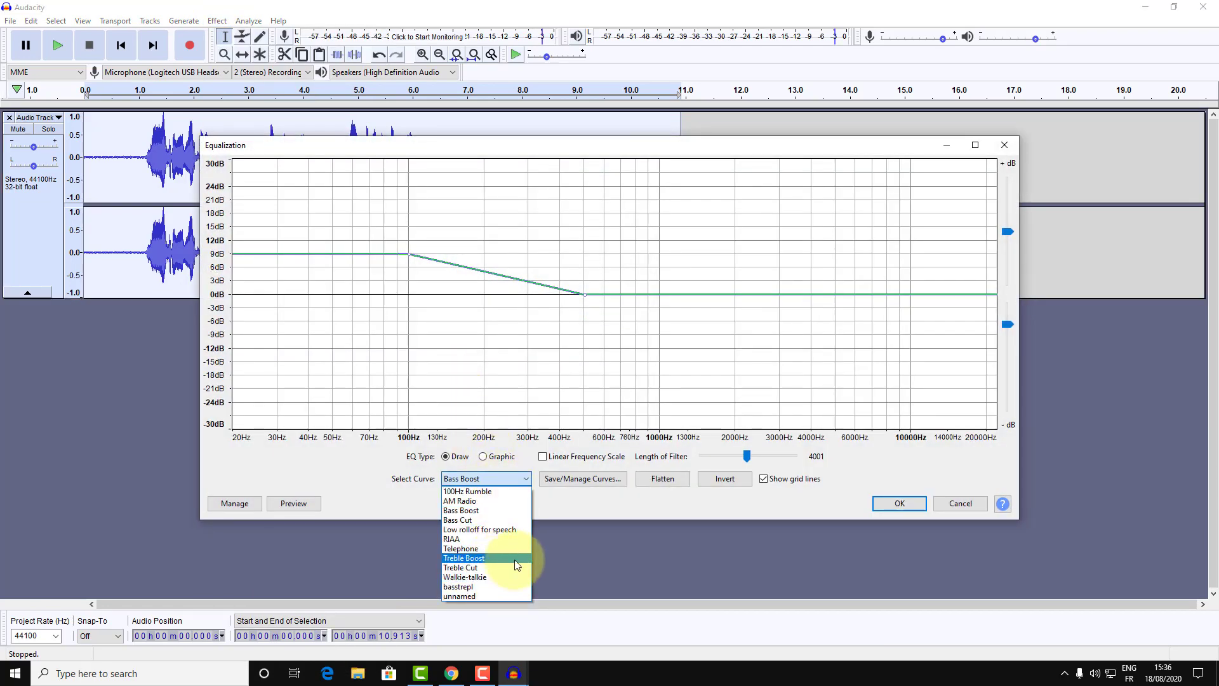
{"action": "left_click", "coordinate": [483, 558]}
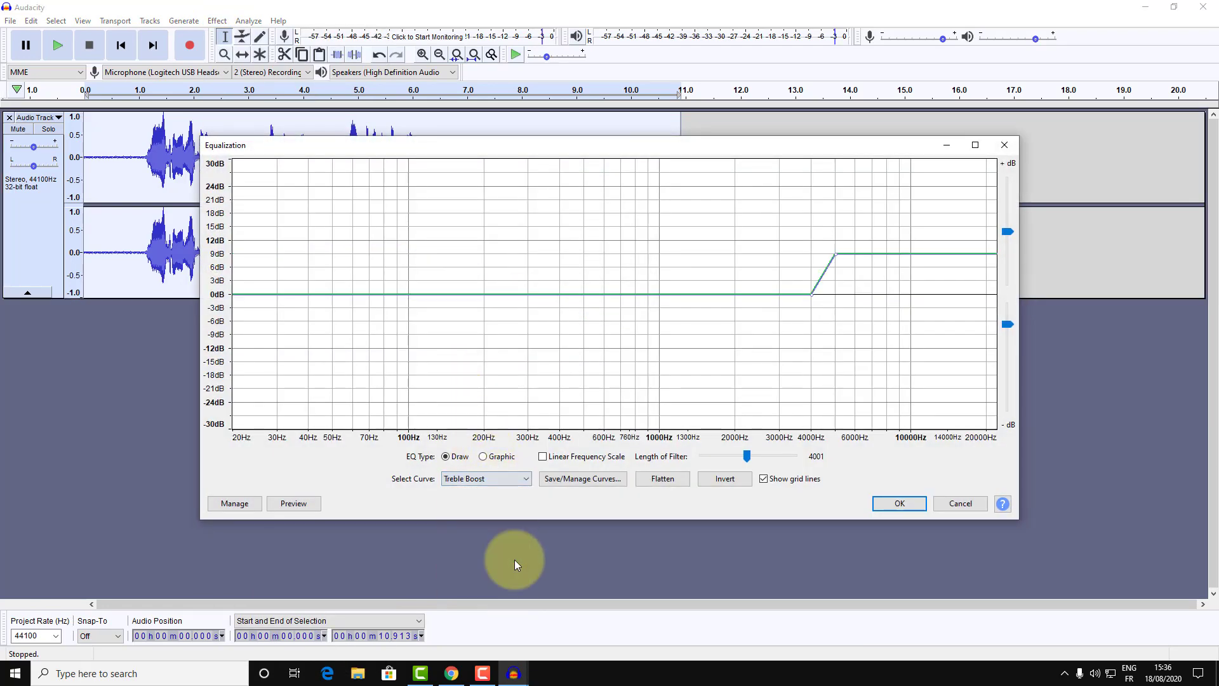
{"action": "left_click", "coordinate": [887, 502]}
Play the equalized track from about 0.3 s to hear the boosted audio, and stop playback.
{"action": "left_click", "coordinate": [101, 150]}
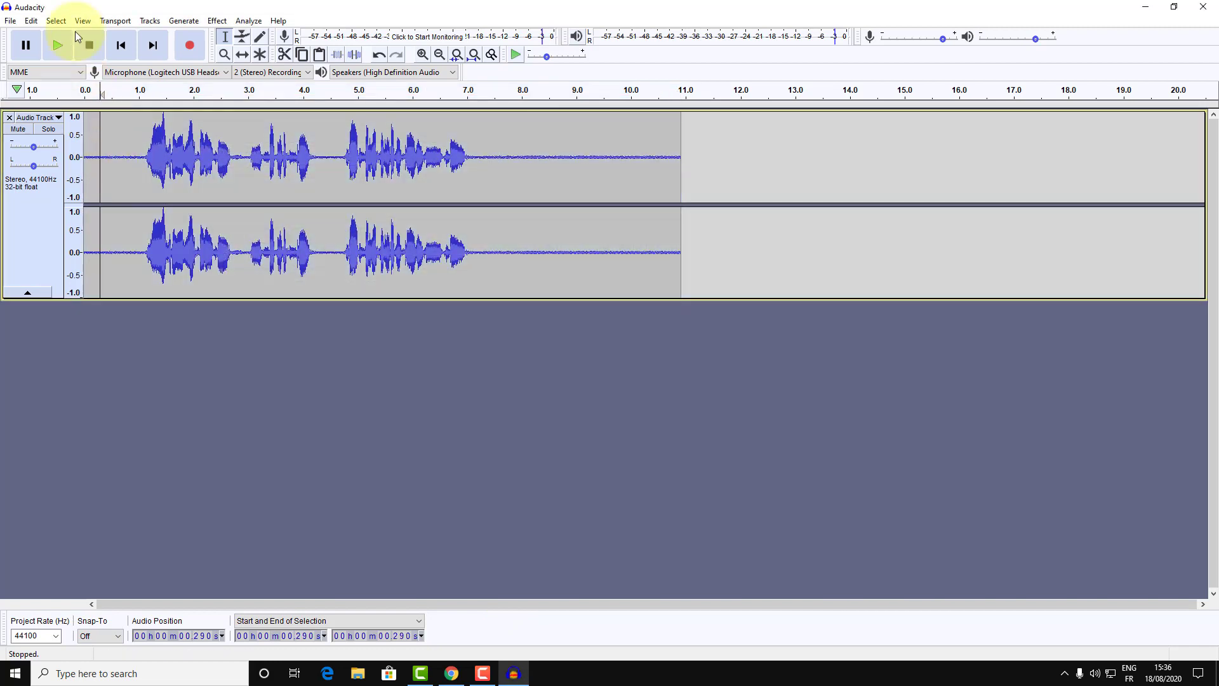
{"action": "left_click", "coordinate": [55, 48]}
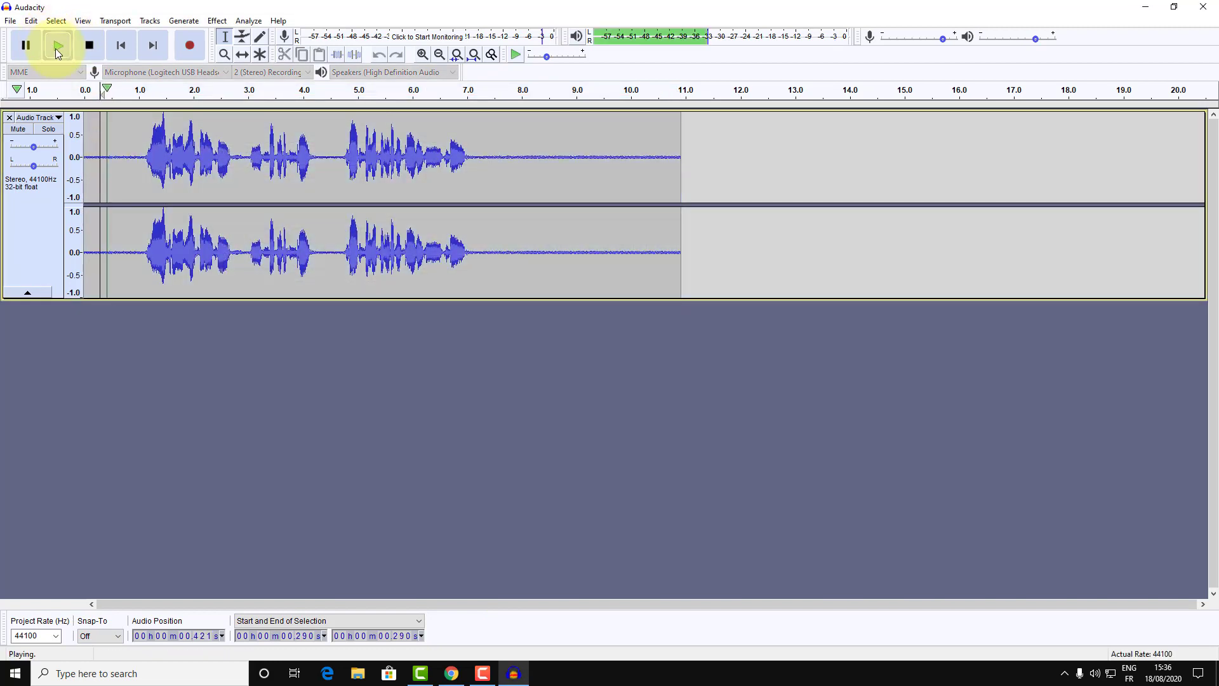
{"action": "left_click", "coordinate": [89, 46]}
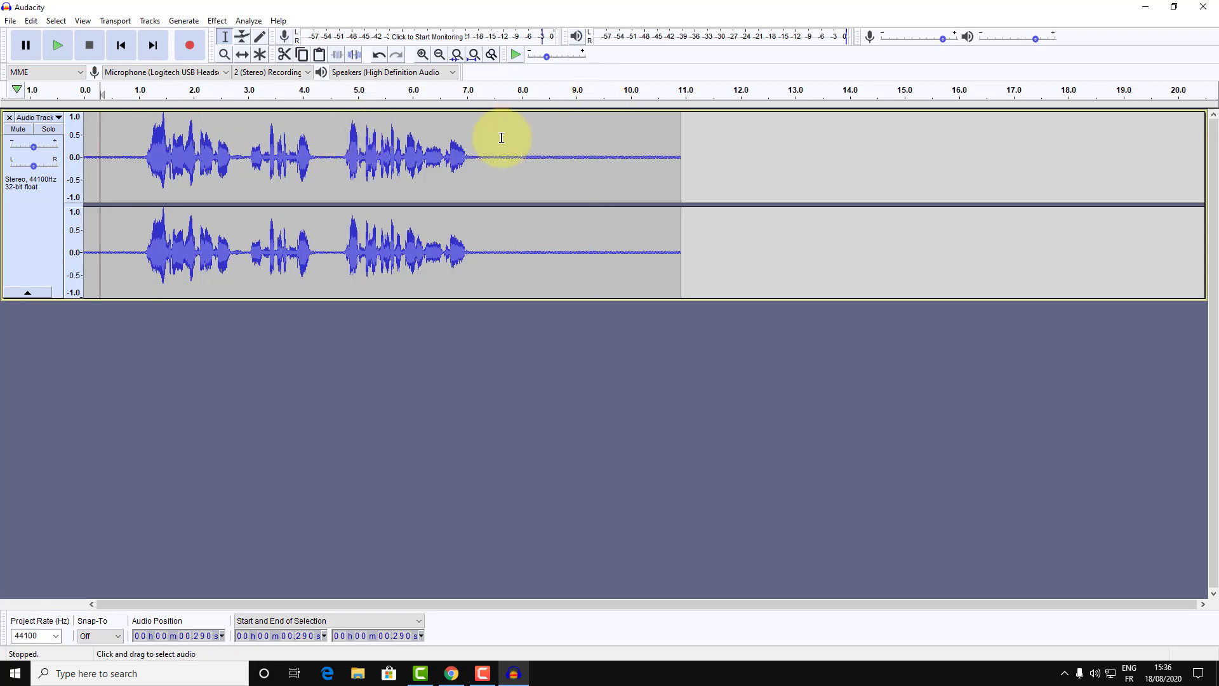
Select the silent tail from about 7.3 s to 10.9 s and capture it as the Noise Reduction noise profile.
{"action": "left_click_drag", "start_coordinate": [486, 139], "coordinate": [680, 133]}
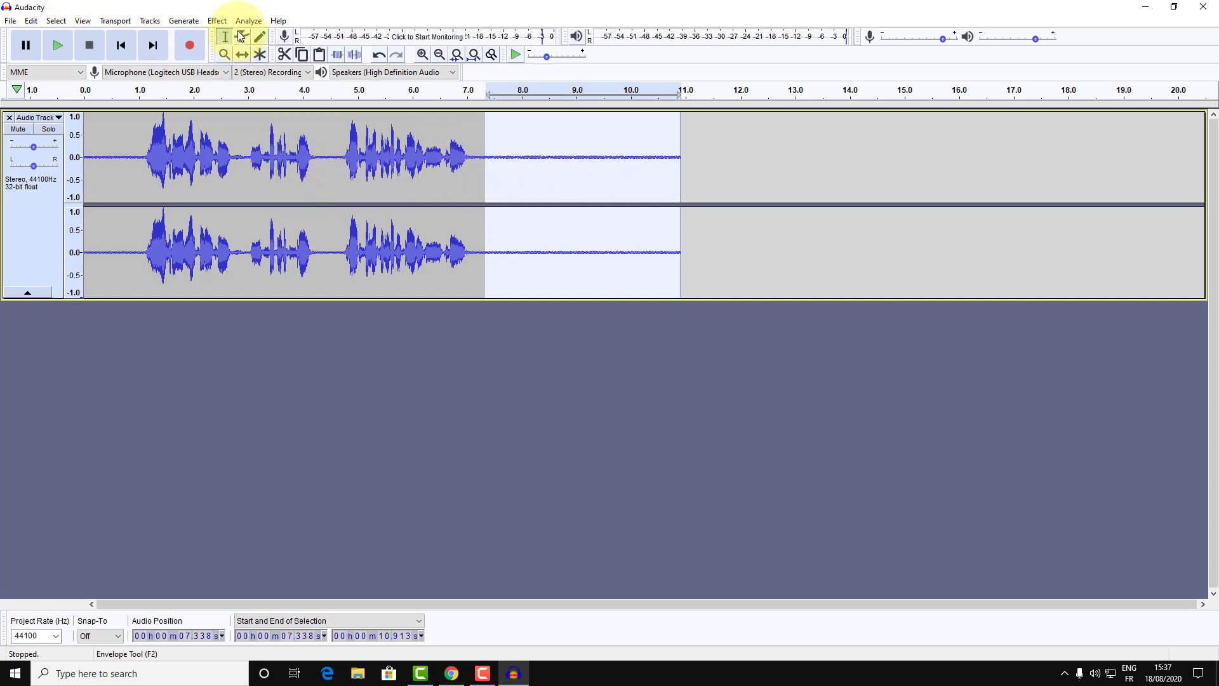
{"action": "left_click", "coordinate": [218, 21]}
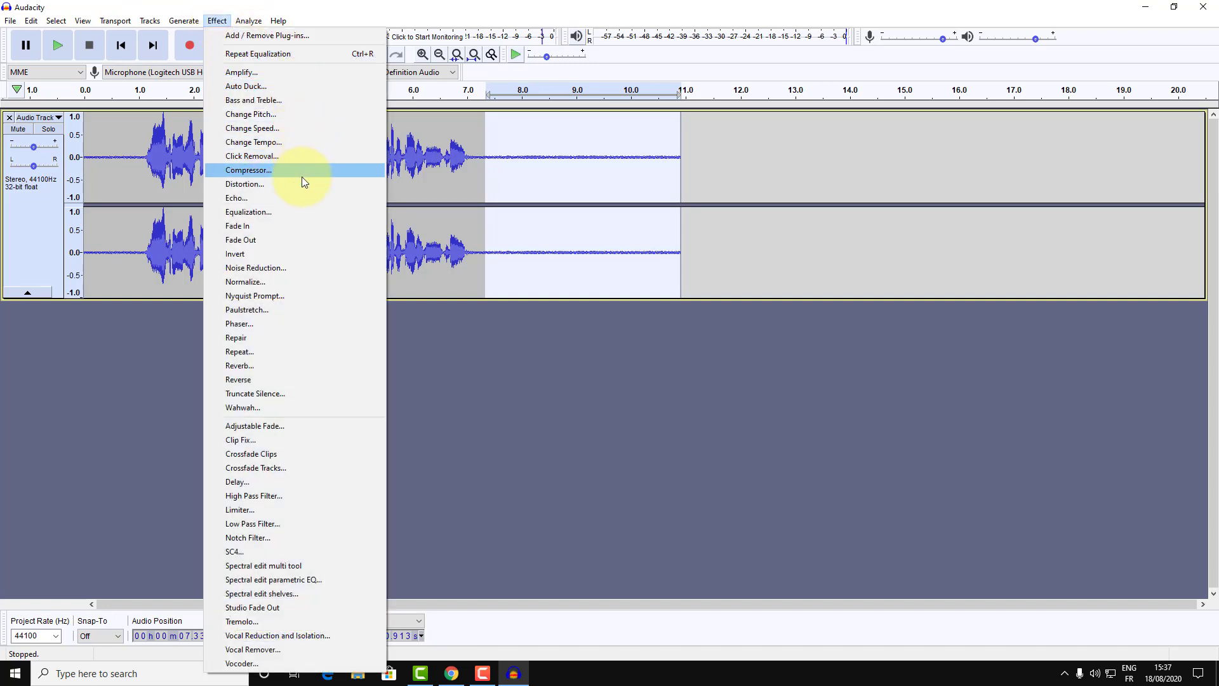
{"action": "left_click", "coordinate": [299, 269]}
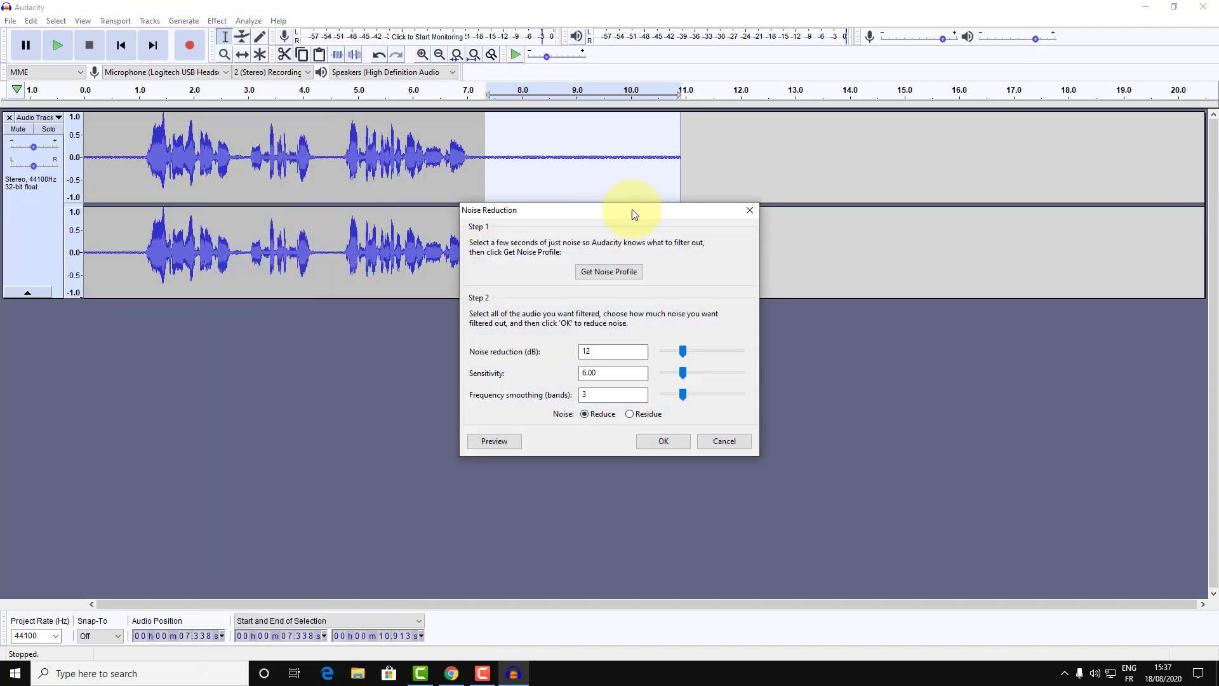
{"action": "left_click", "coordinate": [608, 272]}
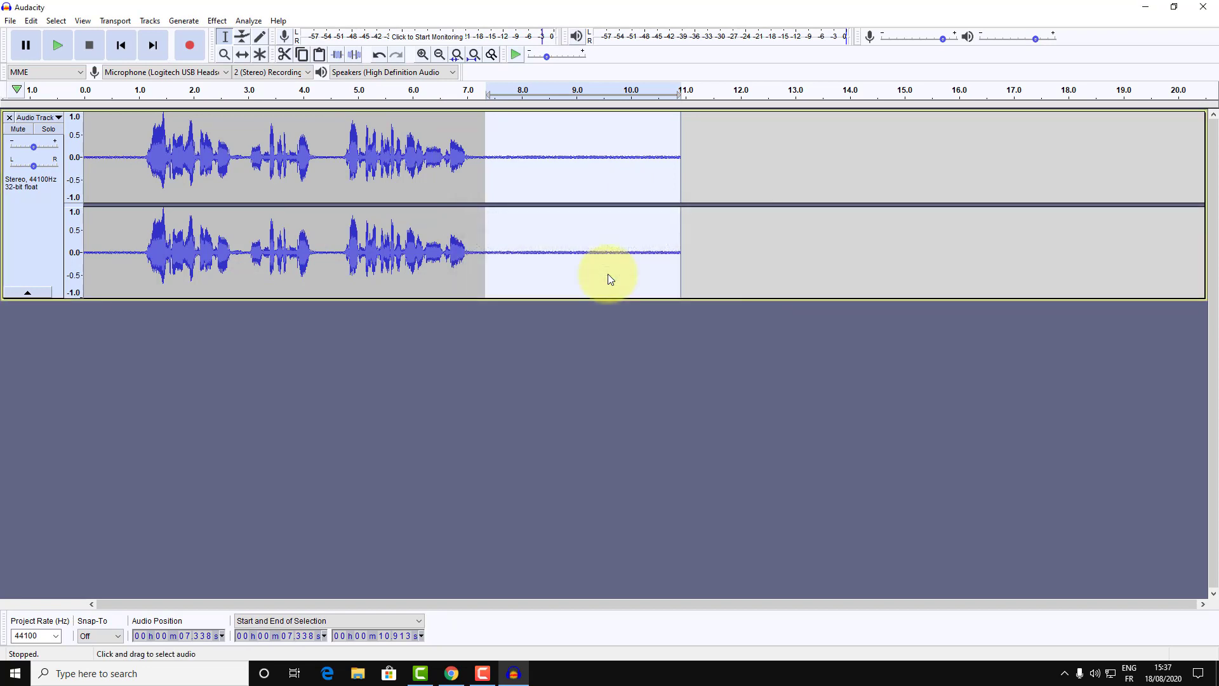
Select the whole track and repeat Noise Reduction on it.
{"action": "double_click", "coordinate": [417, 165]}
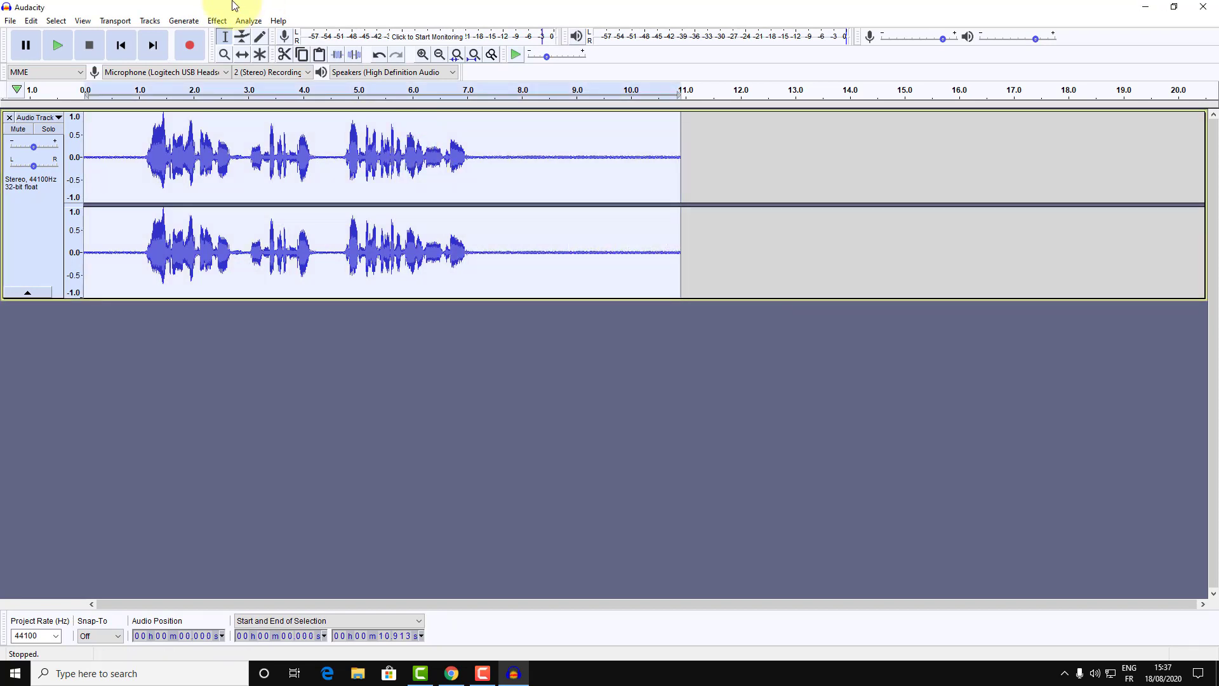
{"action": "left_click", "coordinate": [217, 21]}
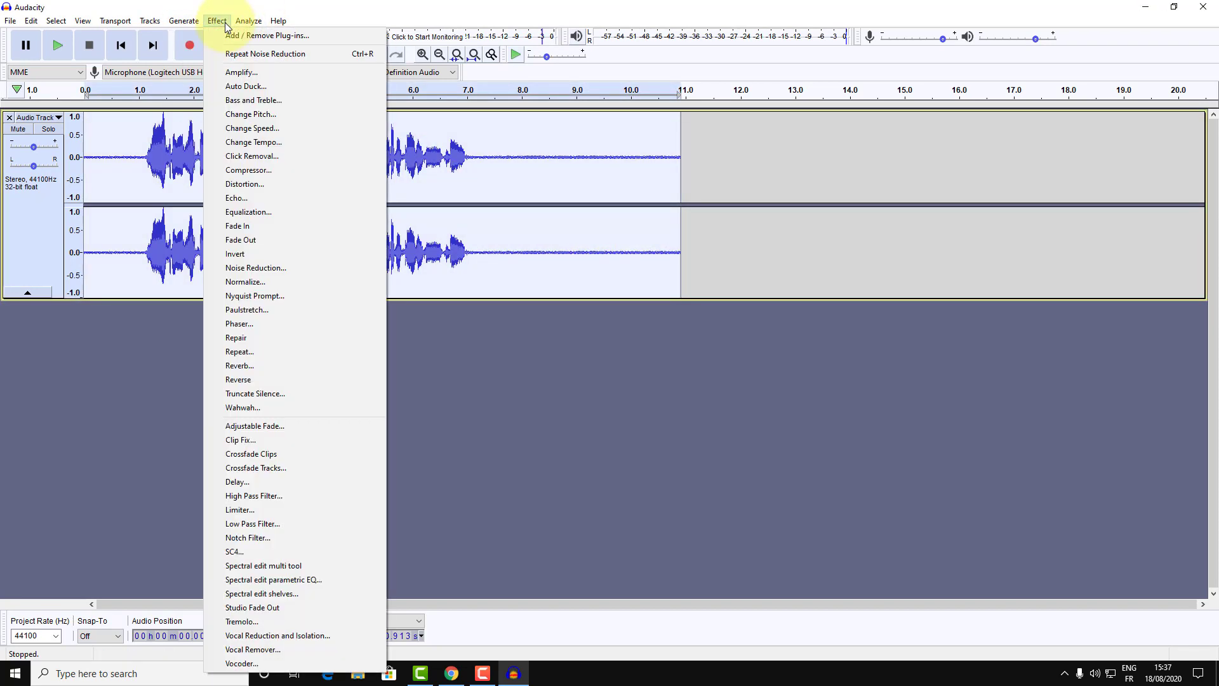
{"action": "left_click", "coordinate": [262, 54]}
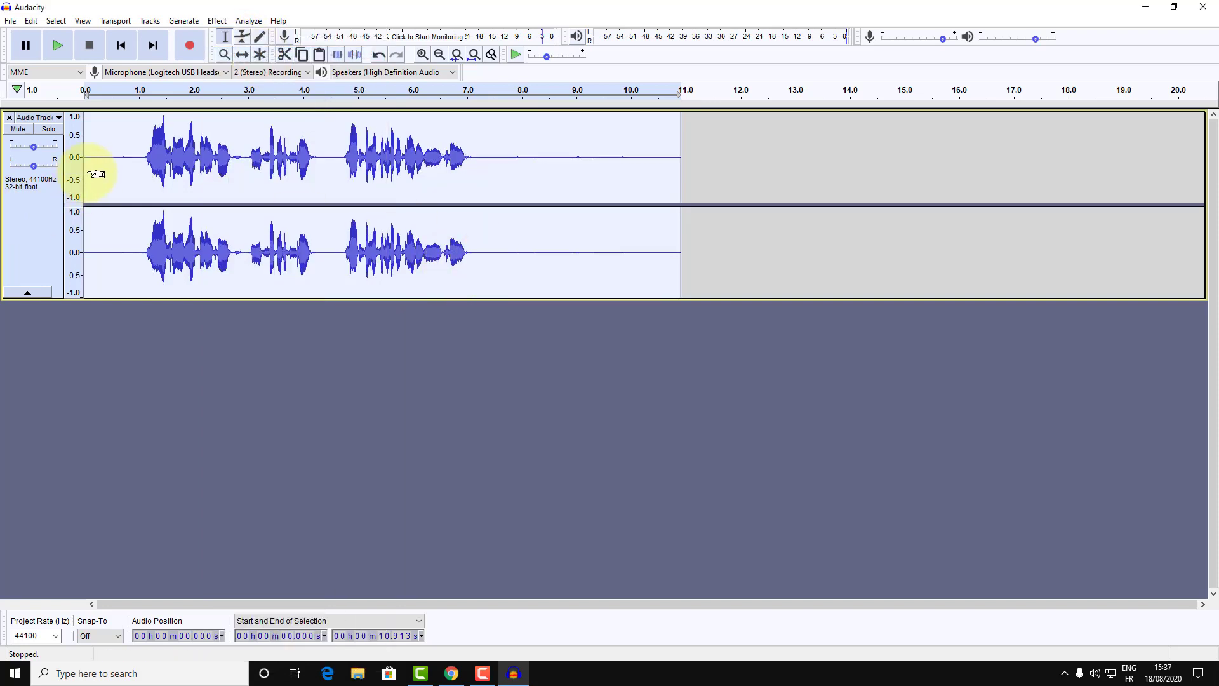
Play the newly noise-reduced track from about 0.7 s to check the result, and stop playback.
{"action": "left_click", "coordinate": [121, 155]}
{"action": "left_click", "coordinate": [61, 48]}
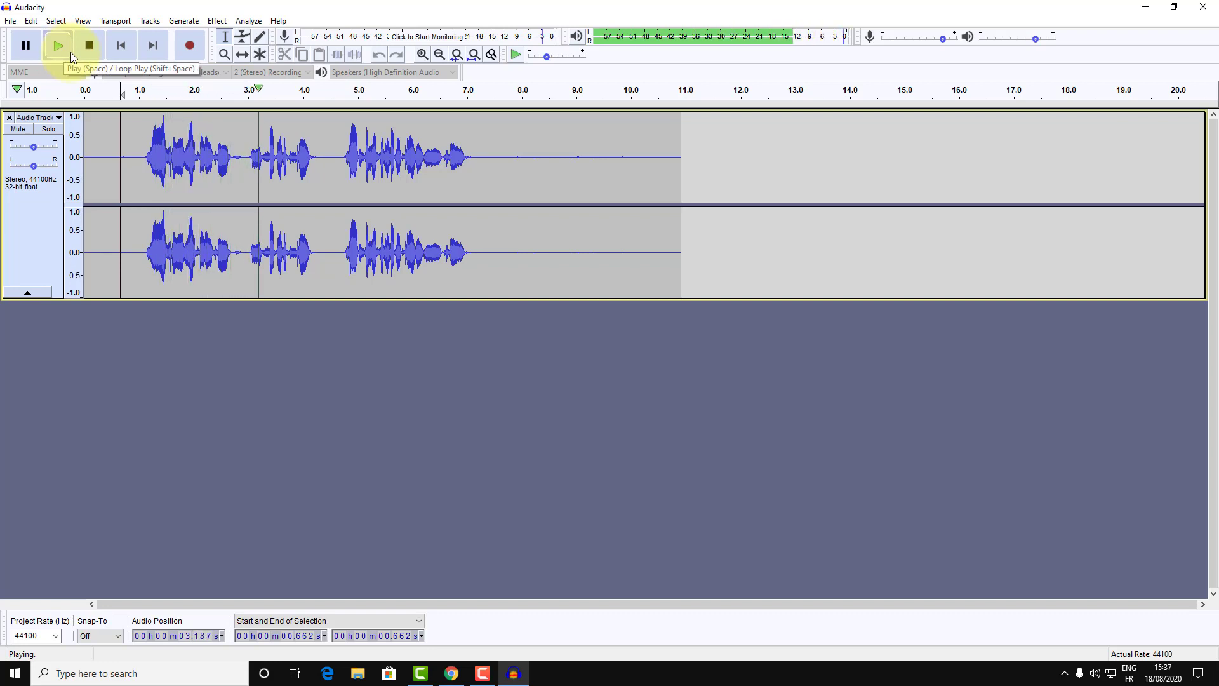
{"action": "left_click", "coordinate": [97, 51]}
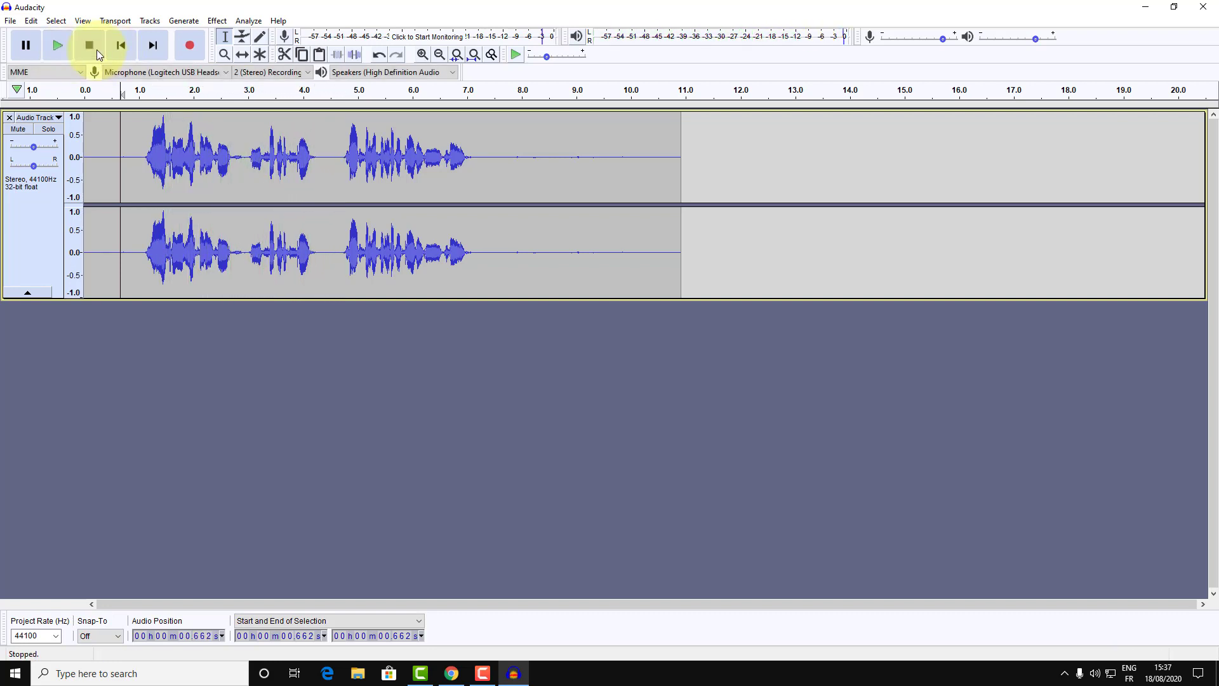
{"action": "left_click", "coordinate": [517, 166]}
{"action": "double_click", "coordinate": [163, 149]}
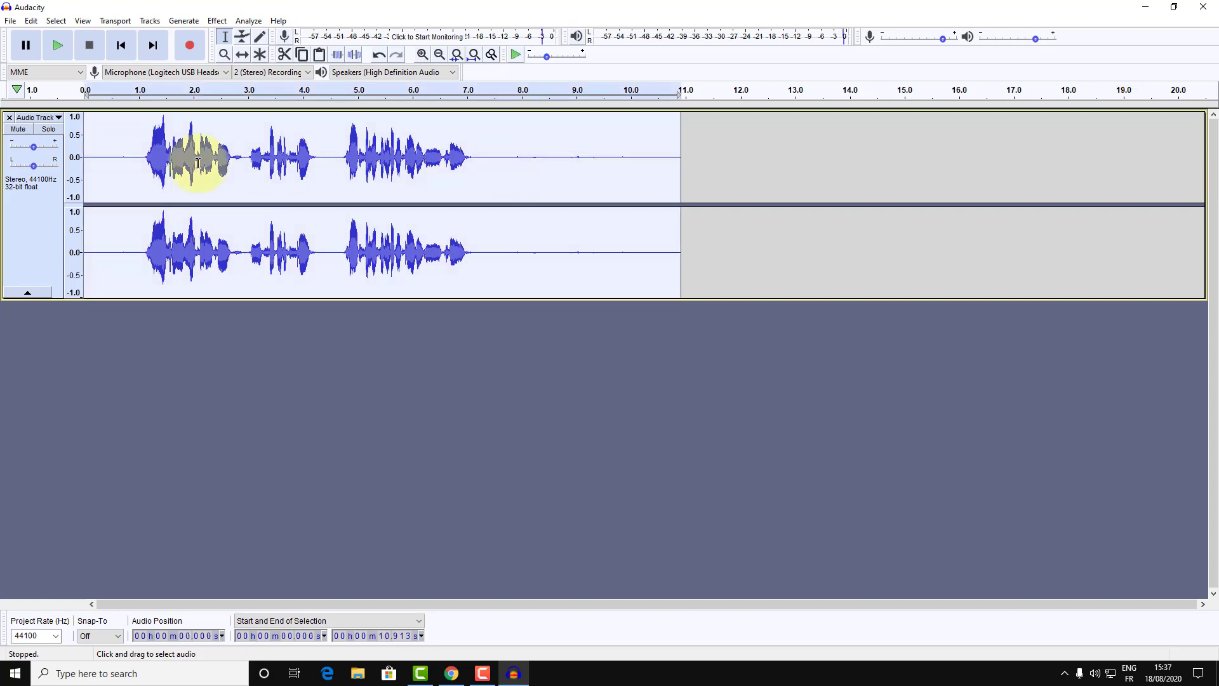
{"action": "left_click", "coordinate": [565, 185]}
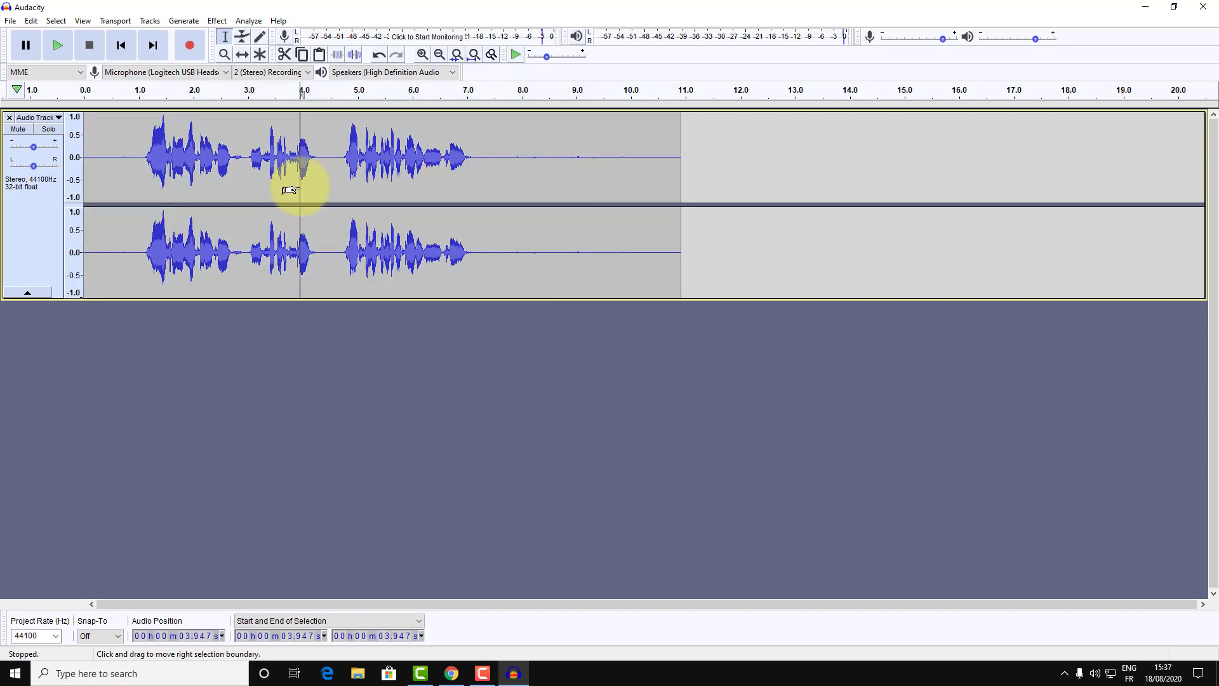
{"action": "double_click", "coordinate": [289, 181]}
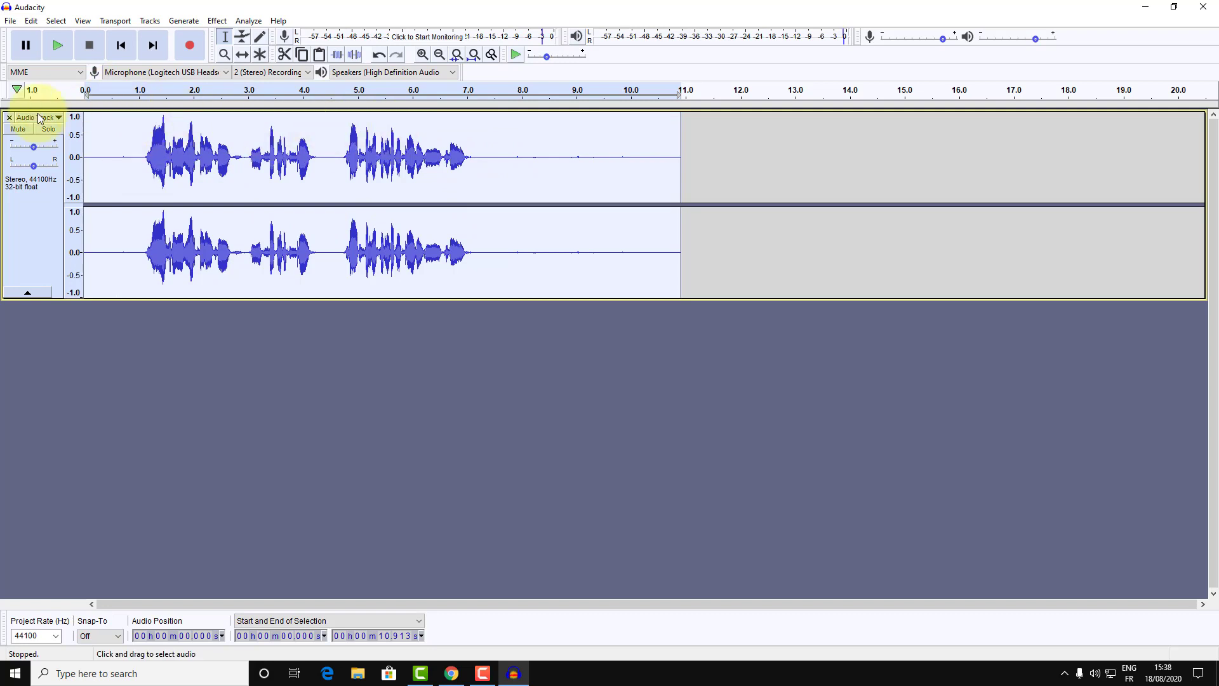
Play the loud beginning of the speech from about 1.2 s and stop playback.
{"action": "double_click", "coordinate": [90, 123]}
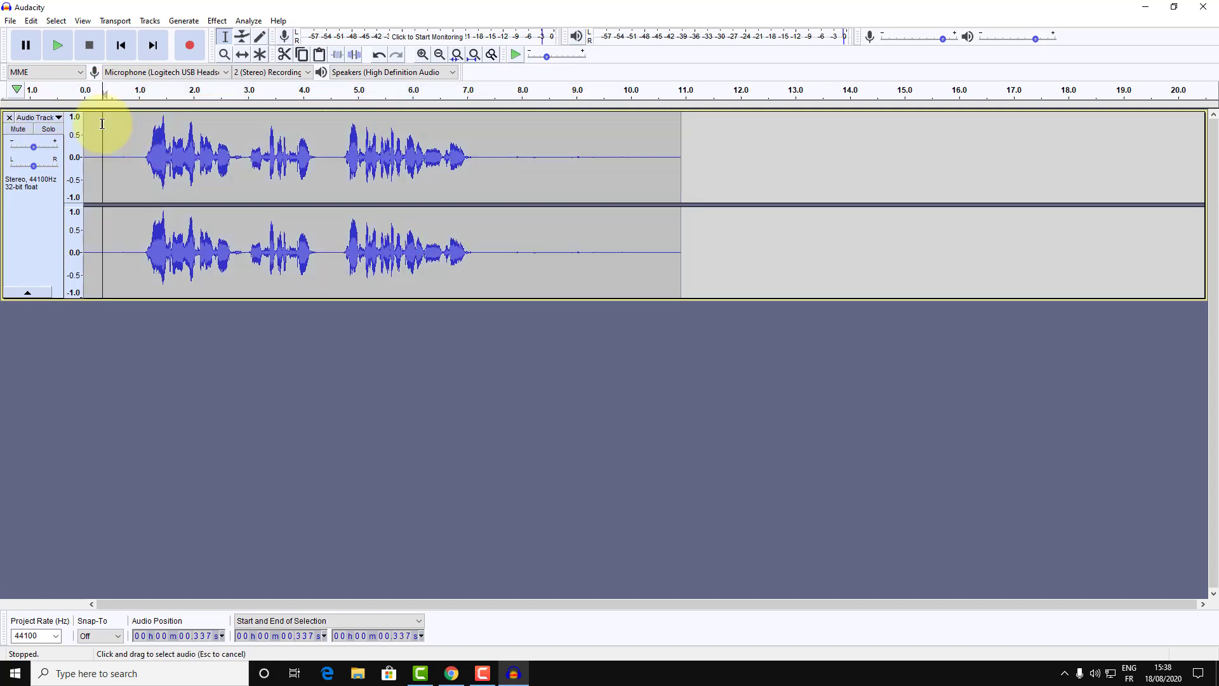
{"action": "left_click", "coordinate": [150, 124]}
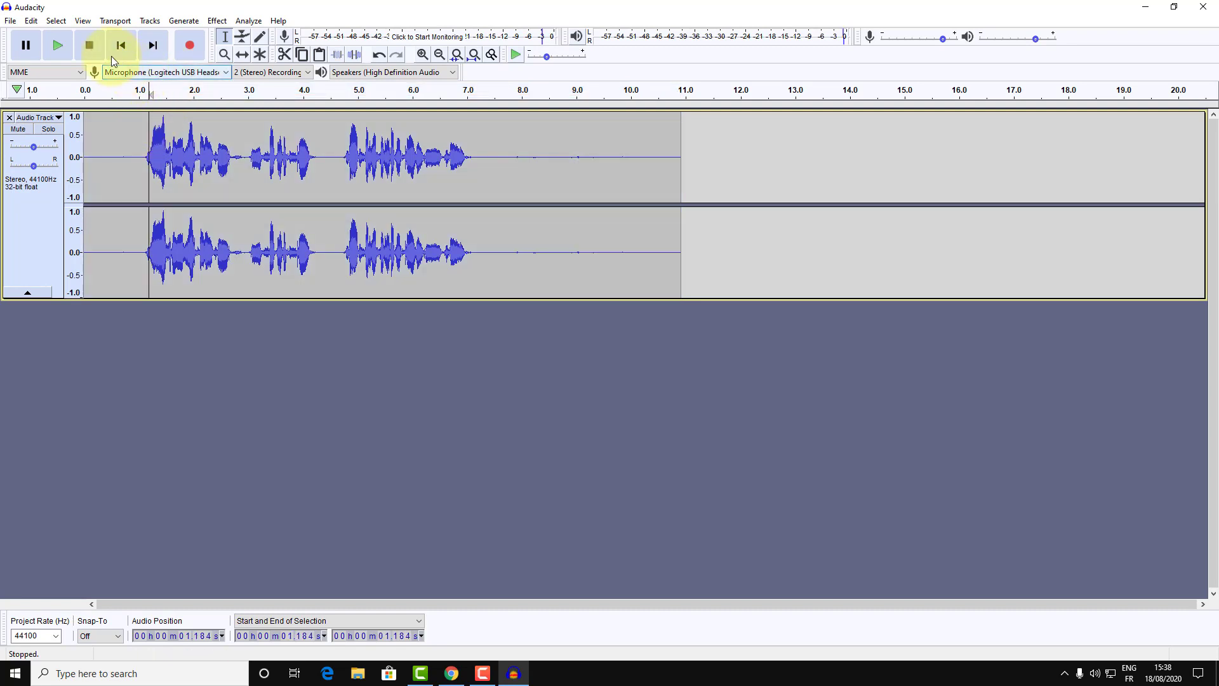
{"action": "left_click", "coordinate": [60, 40]}
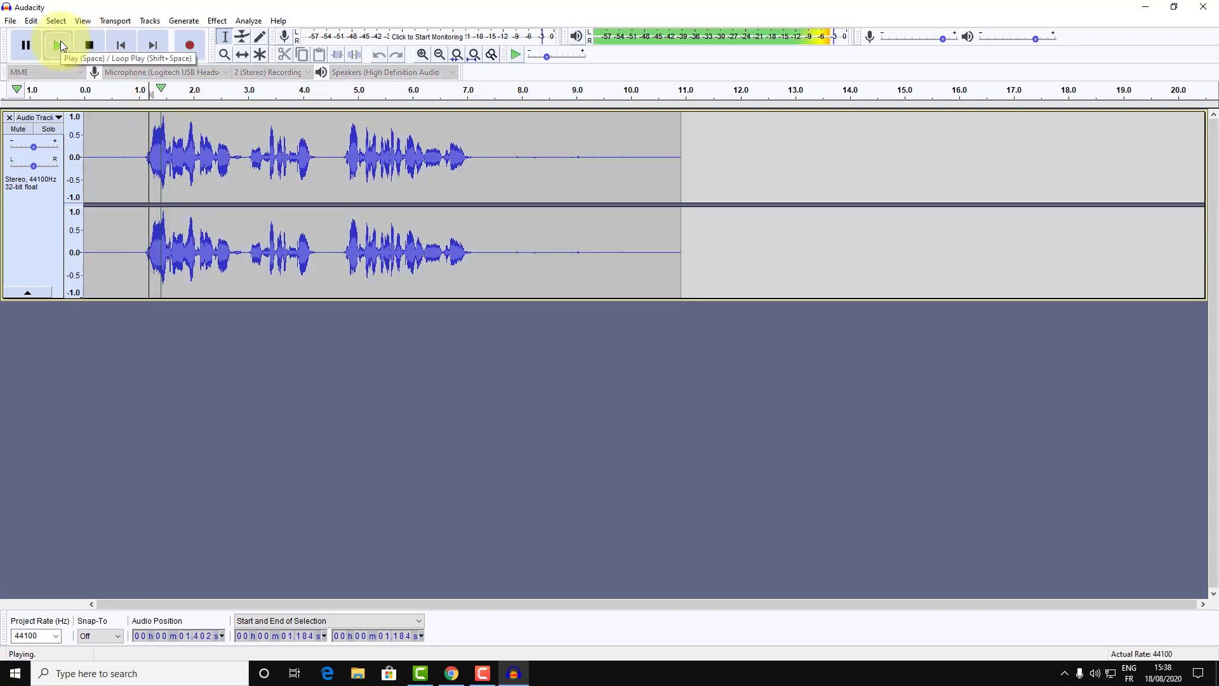
{"action": "left_click", "coordinate": [89, 44]}
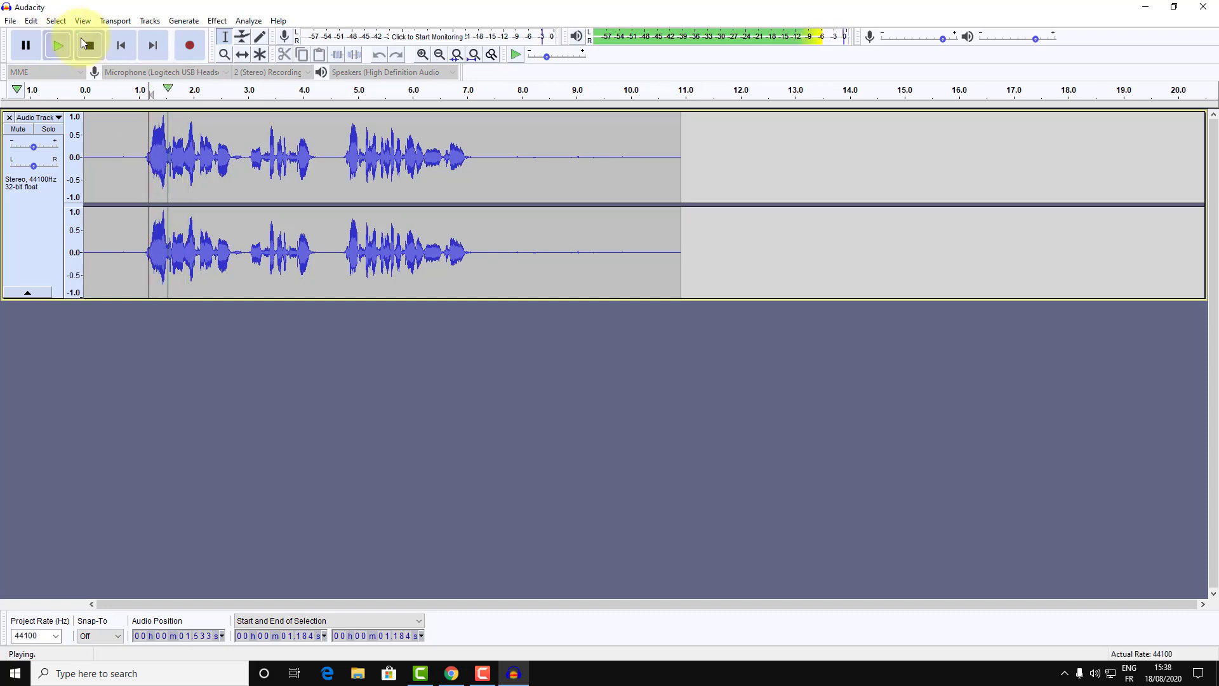
{"action": "left_click", "coordinate": [217, 20]}
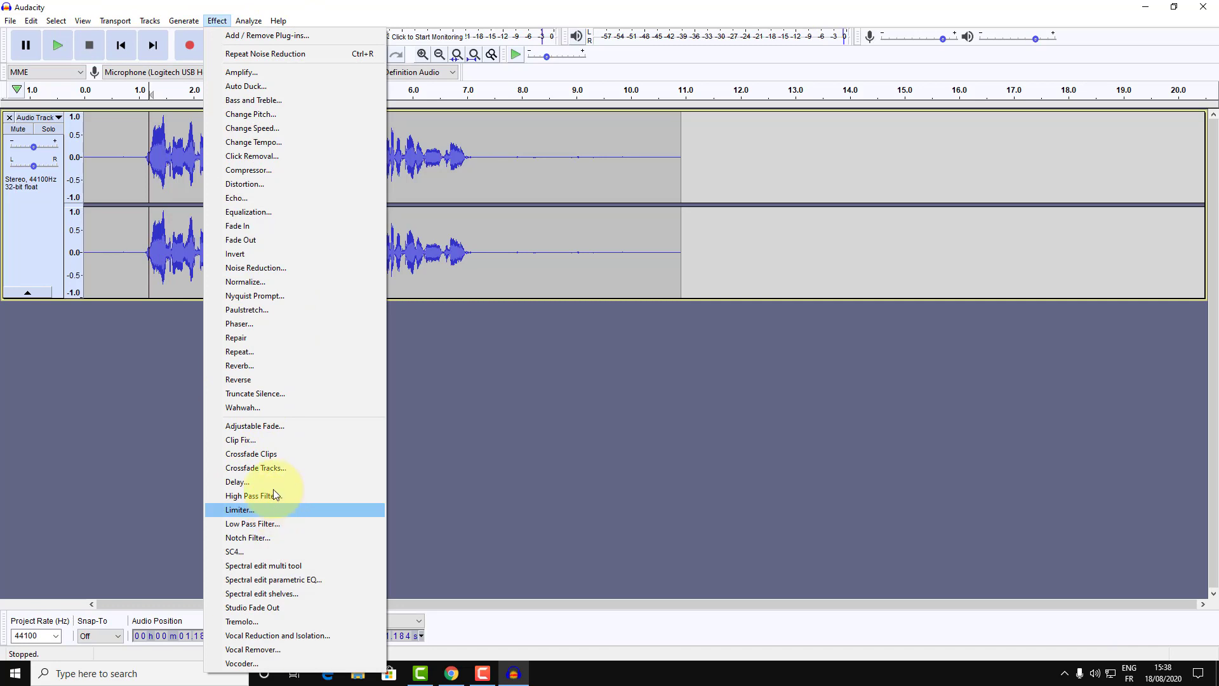
{"action": "left_click", "coordinate": [285, 512]}
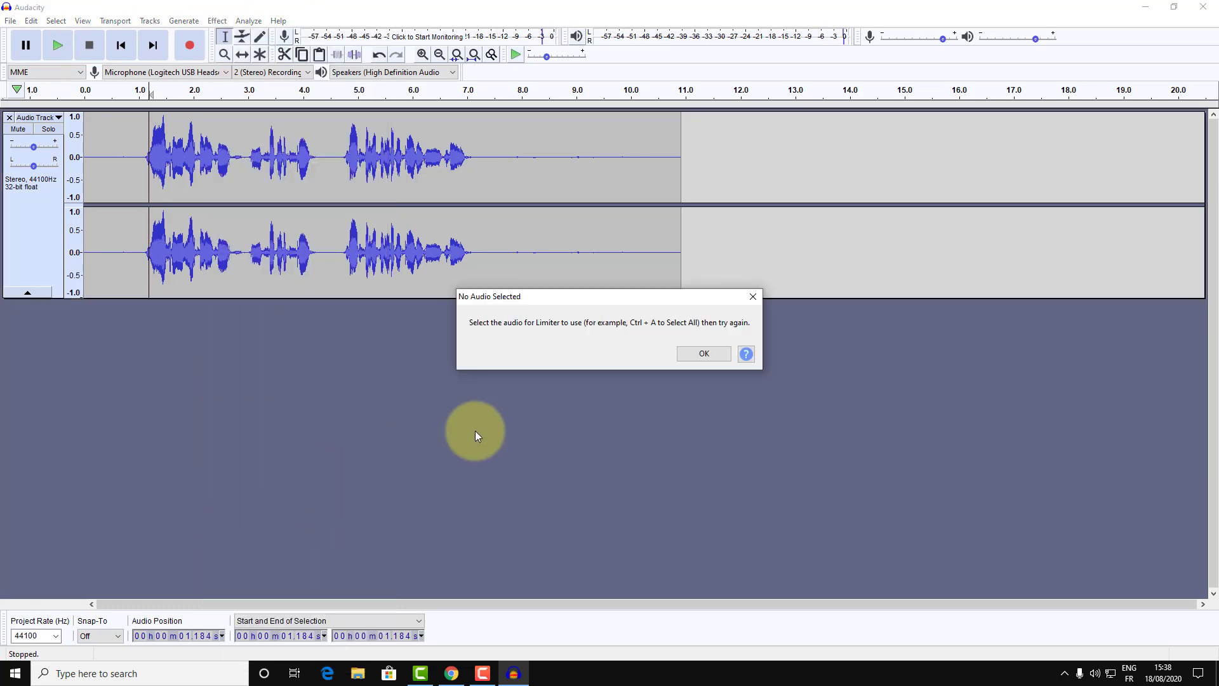
{"action": "left_click", "coordinate": [691, 359]}
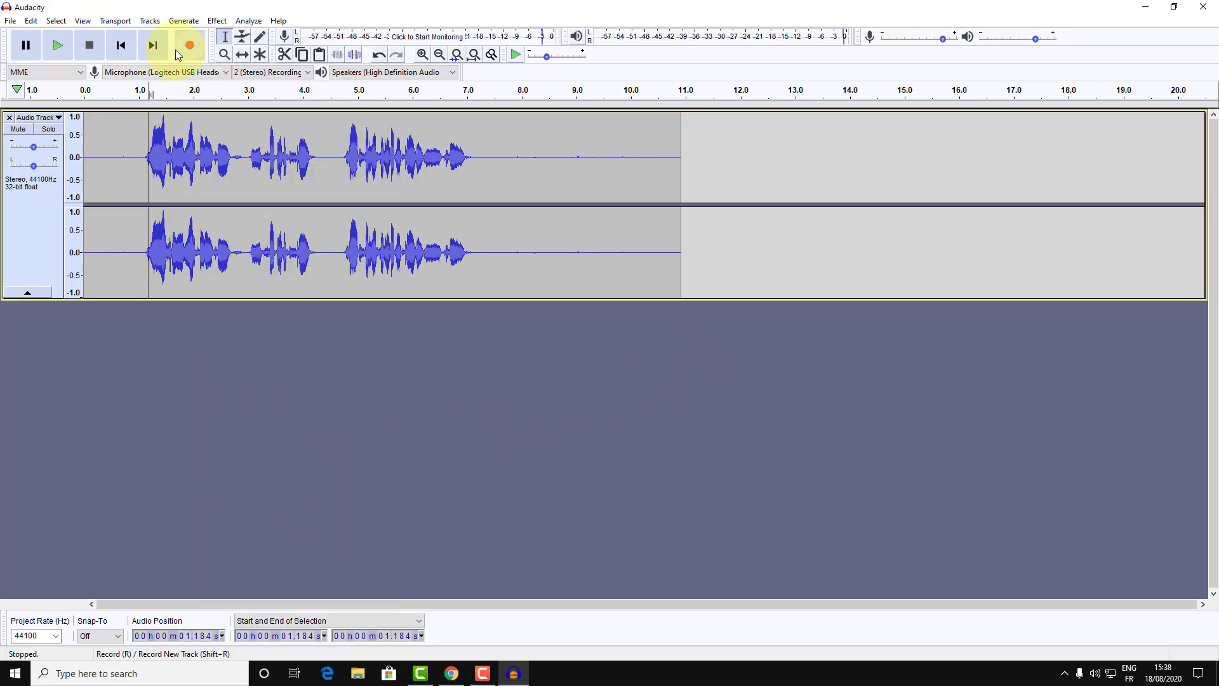
Select the whole track and apply a Soft Limit Limiter at -4 dB with 10 ms hold and no make-up gain.
{"action": "double_click", "coordinate": [235, 189]}
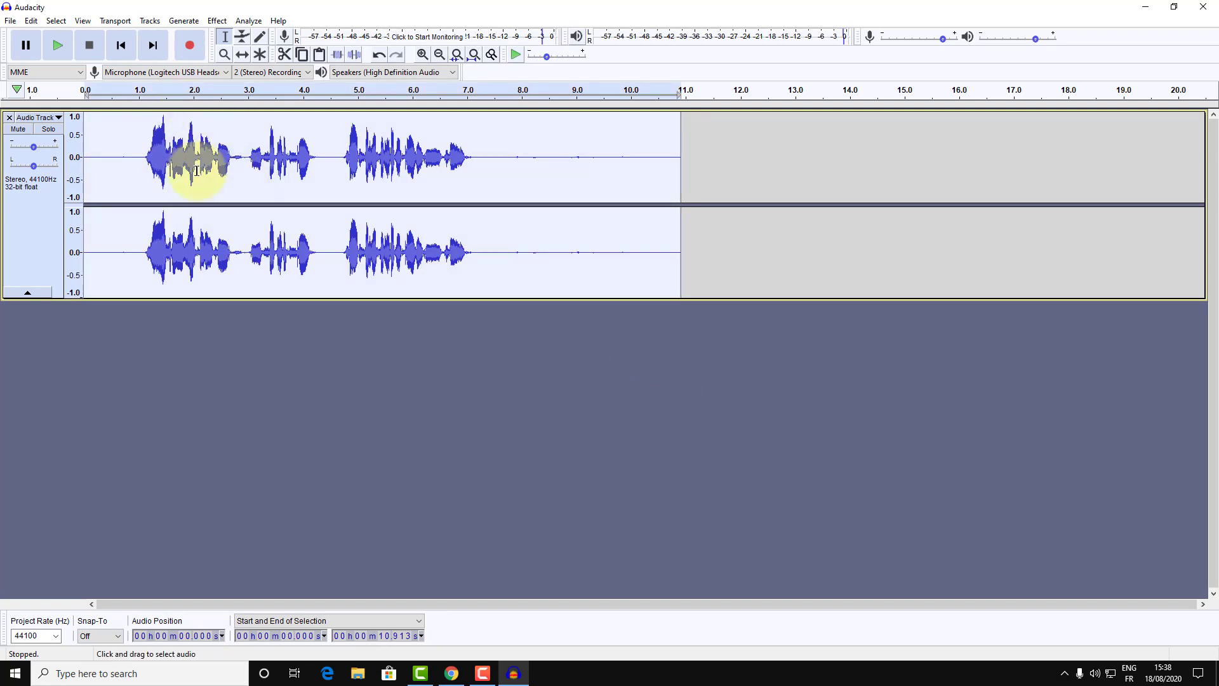
{"action": "left_click", "coordinate": [217, 21]}
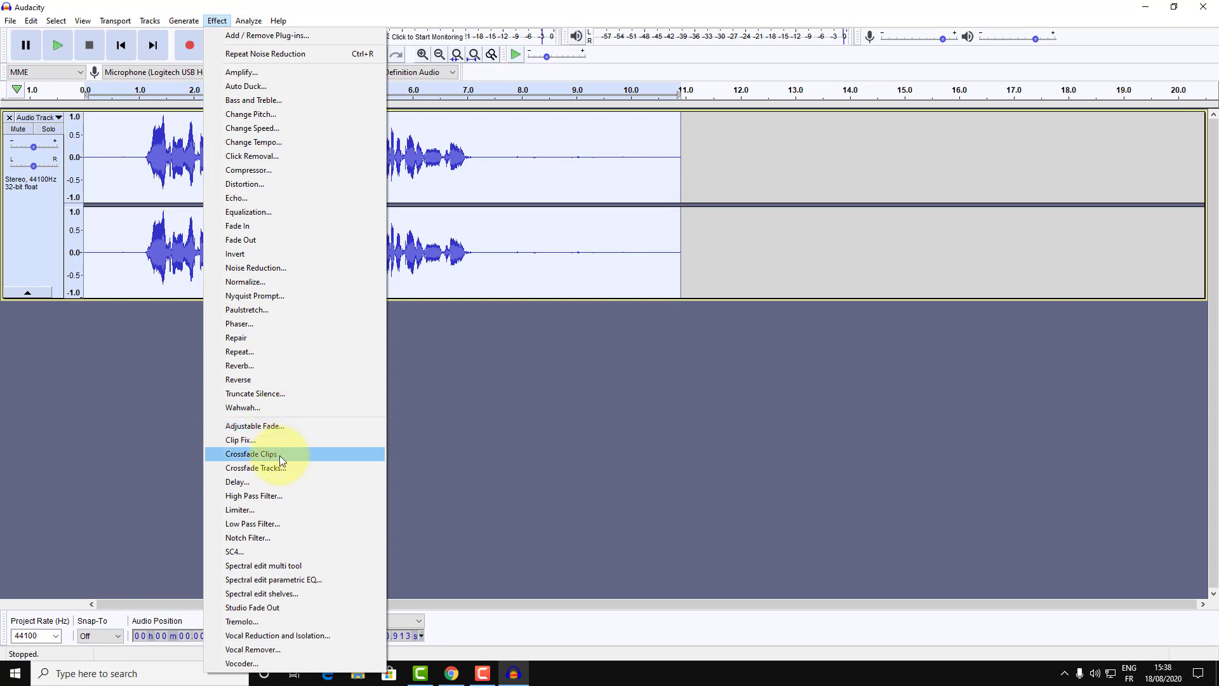
{"action": "left_click", "coordinate": [270, 509]}
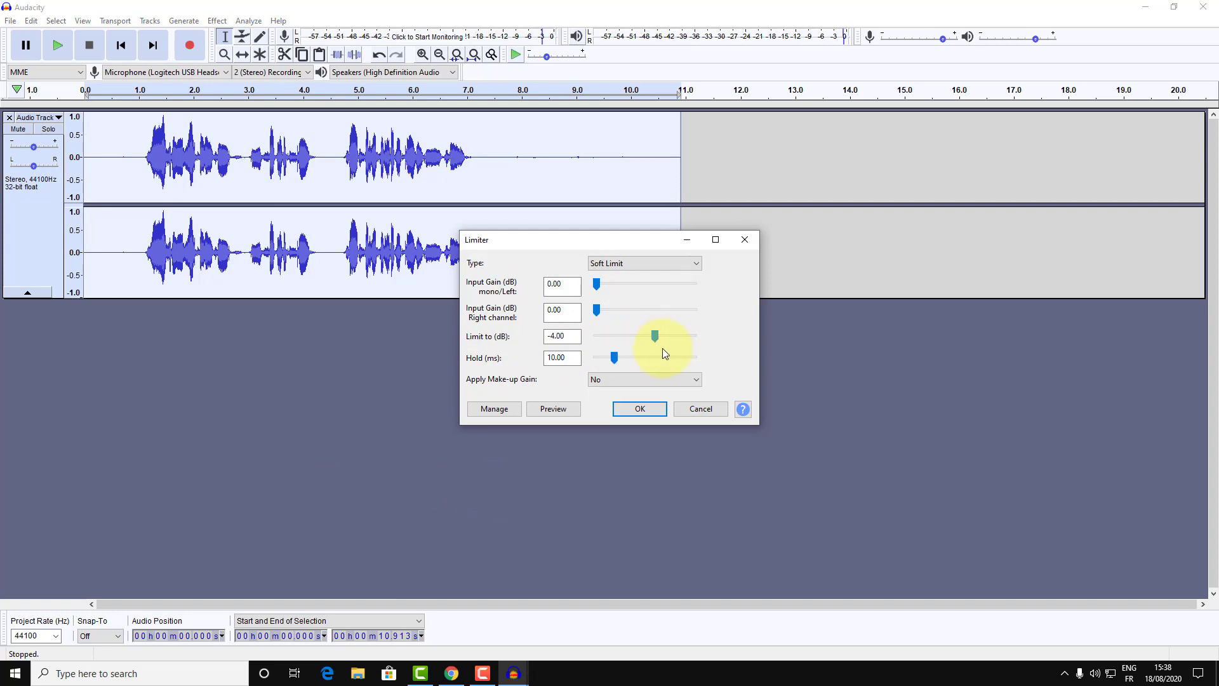
{"action": "left_click", "coordinate": [642, 414]}
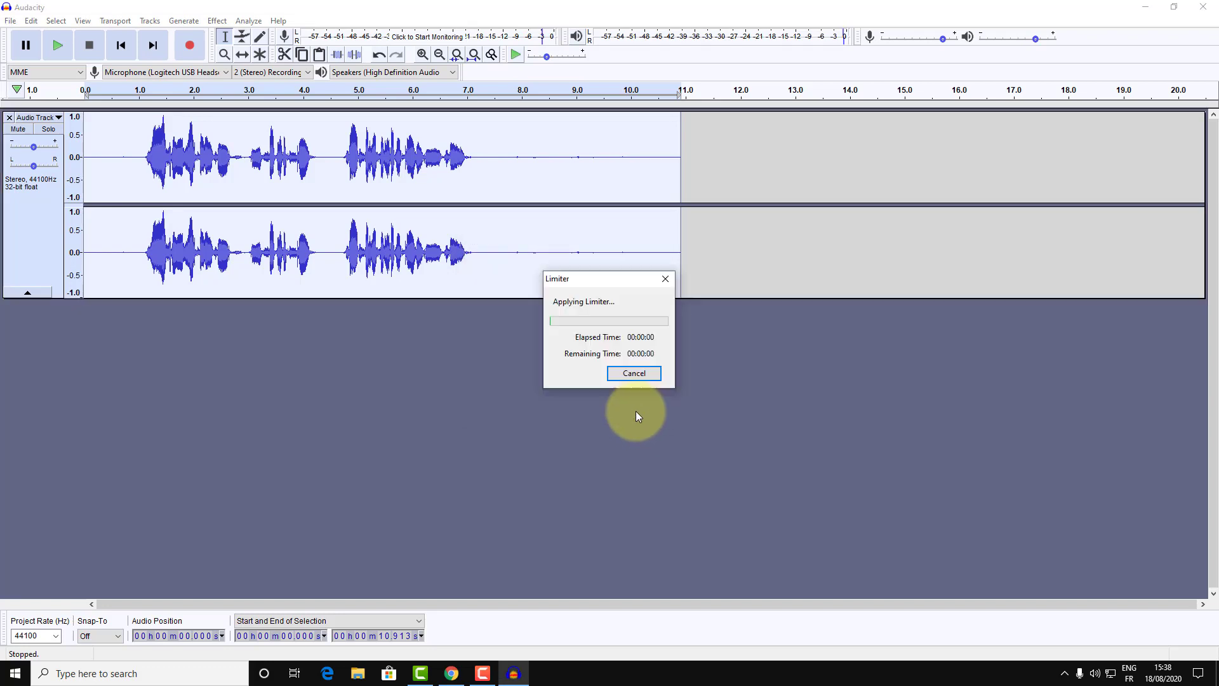
Highlight the spoken section of the limited track to examine the height of its peaks.
{"action": "left_click_drag", "start_coordinate": [163, 125], "coordinate": [416, 150]}
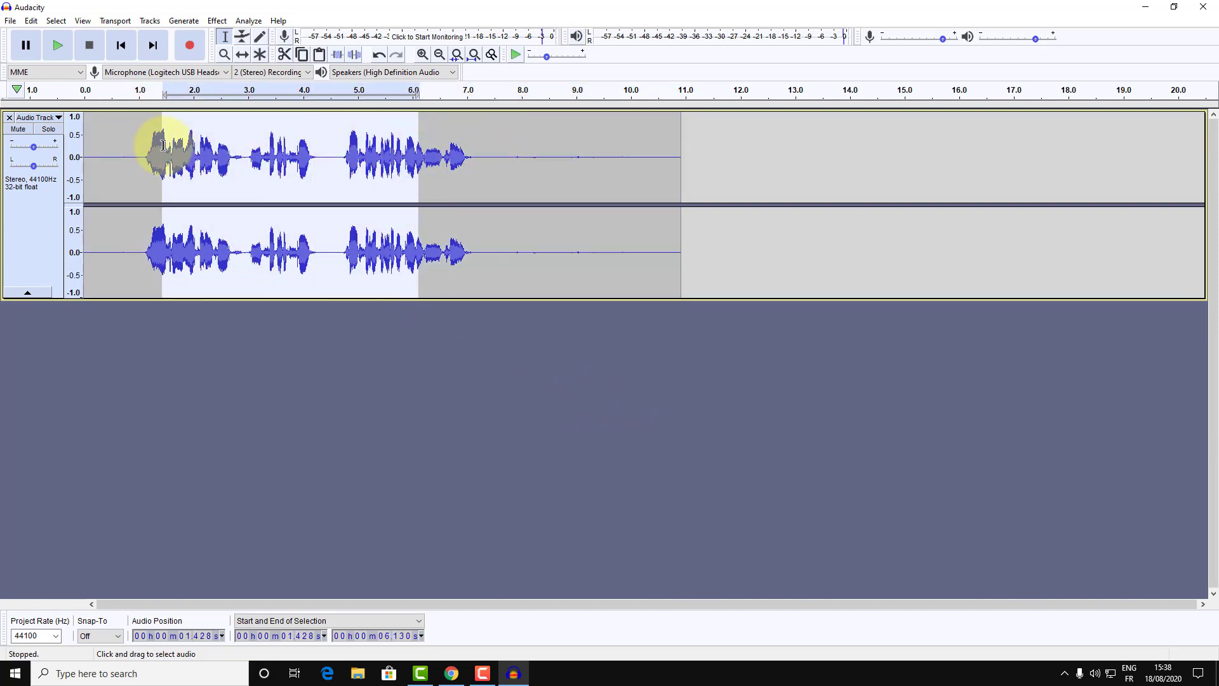
{"action": "left_click", "coordinate": [146, 121]}
{"action": "left_click_drag", "start_coordinate": [146, 121], "coordinate": [475, 142]}
Play the limited track from about 1 s to hear the speech, and stop playback.
{"action": "left_click", "coordinate": [137, 137]}
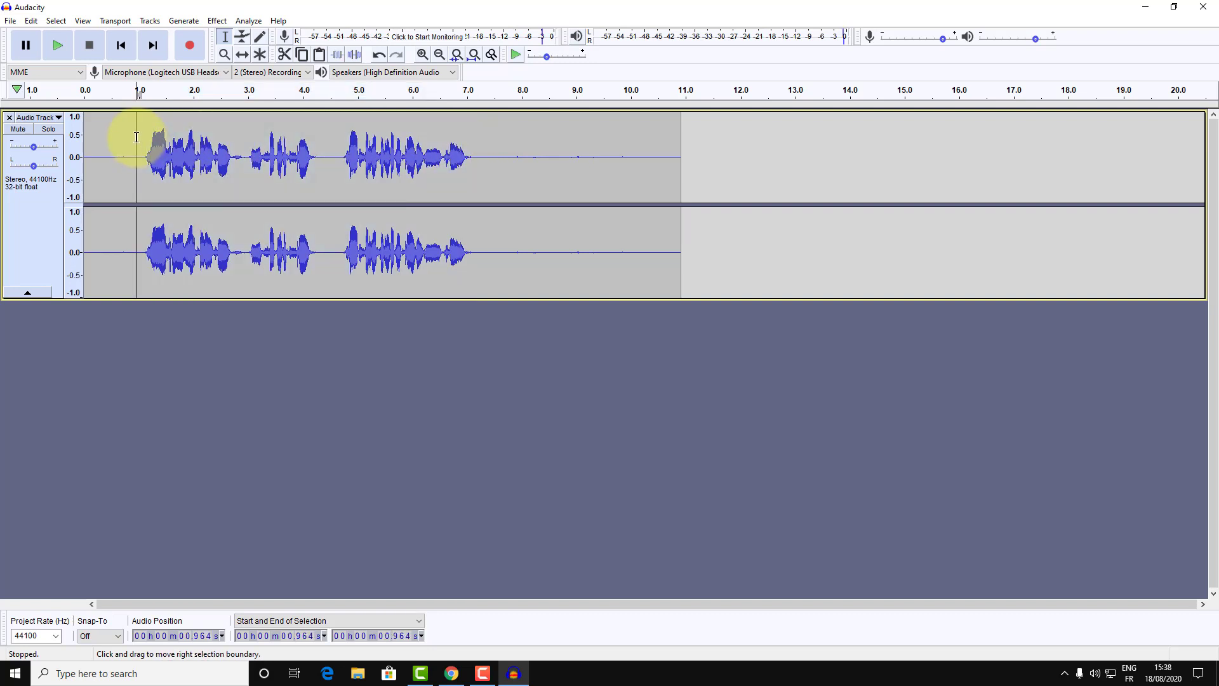
{"action": "left_click", "coordinate": [59, 45]}
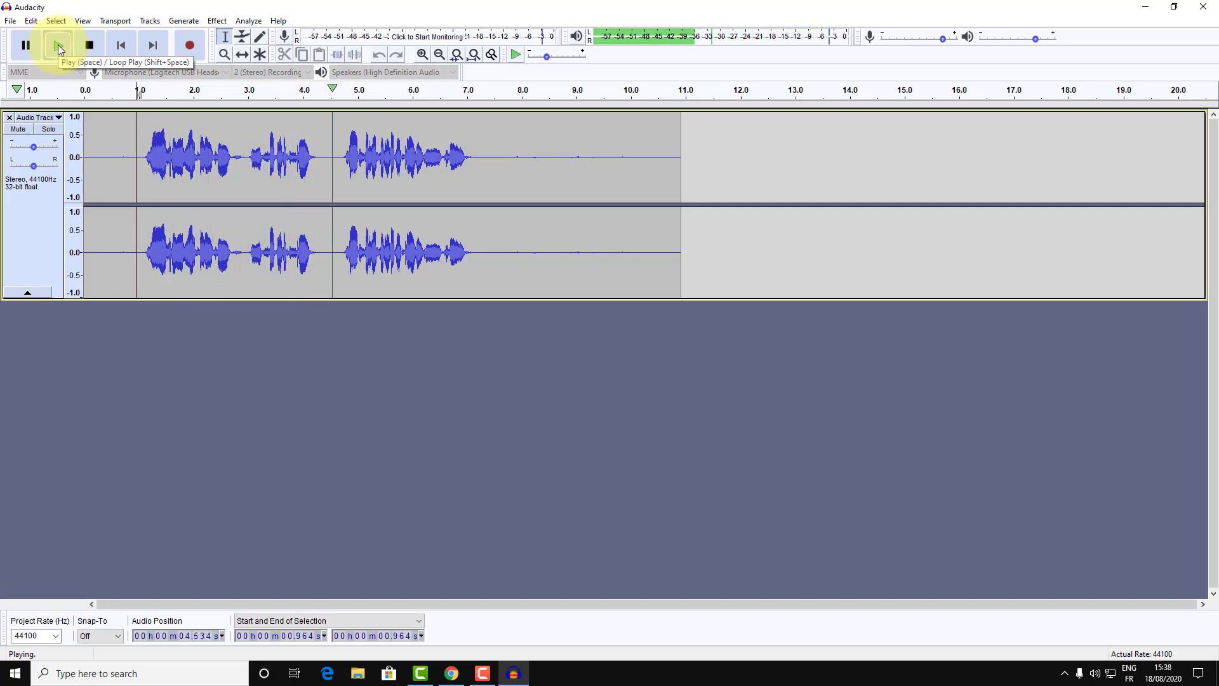
{"action": "left_click", "coordinate": [96, 44]}
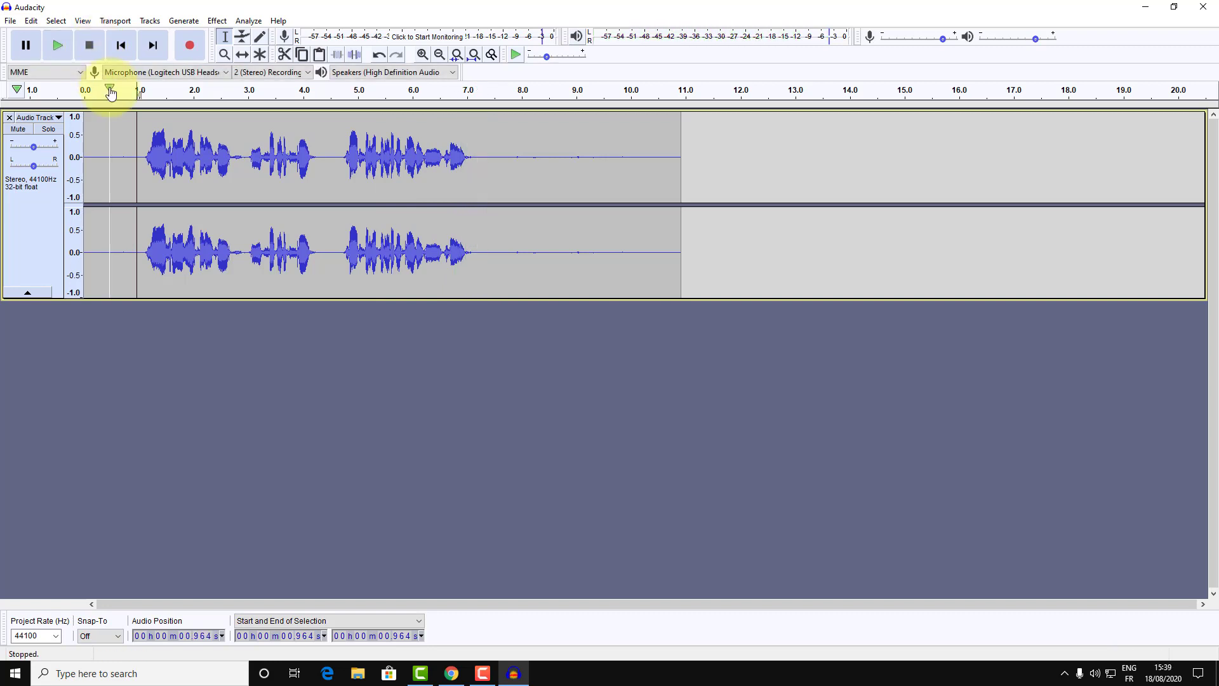